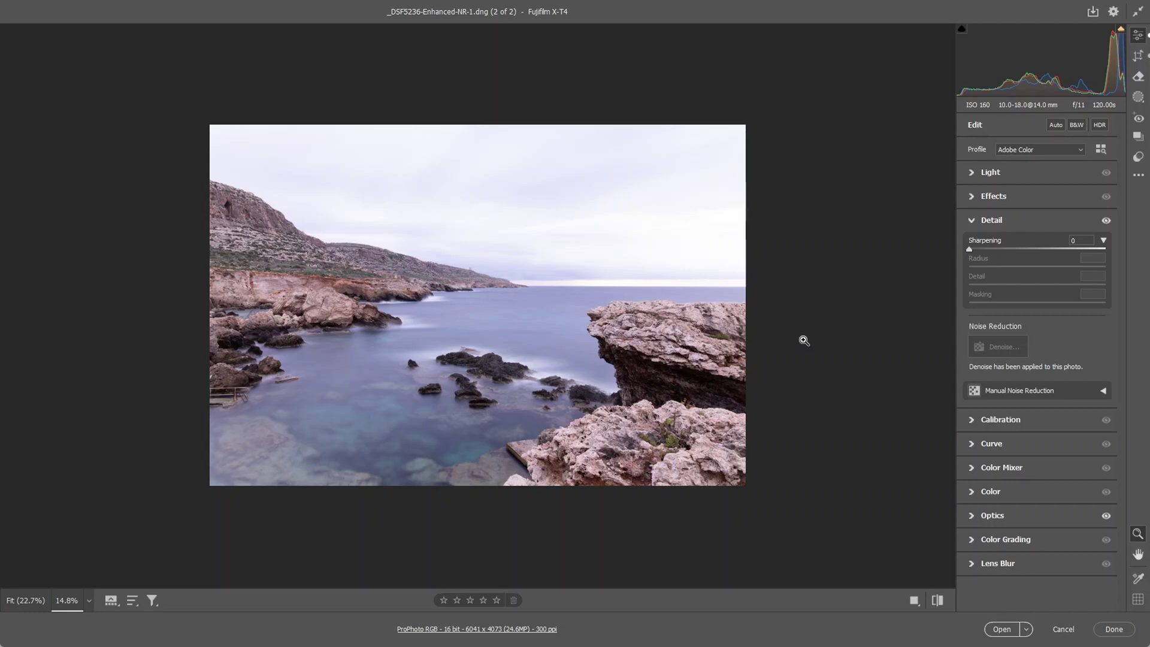
Switch the seascape's profile from Adobe Color to Adobe Landscape
{"action": "left_click", "coordinate": [1080, 154]}
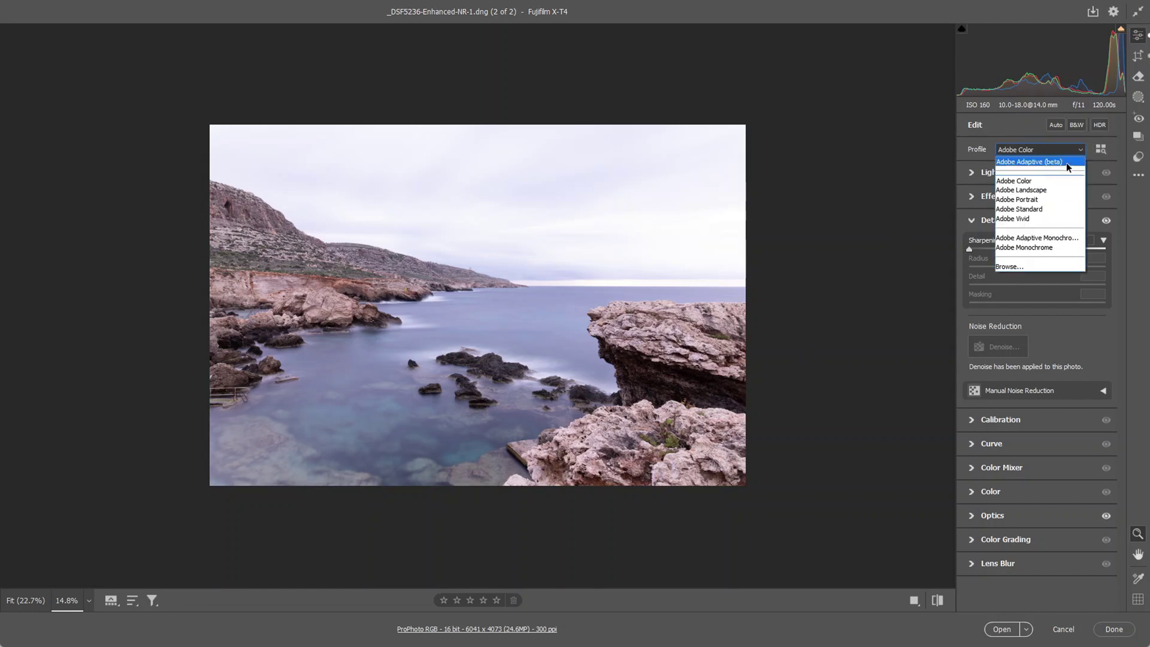
{"action": "left_click", "coordinate": [1026, 192]}
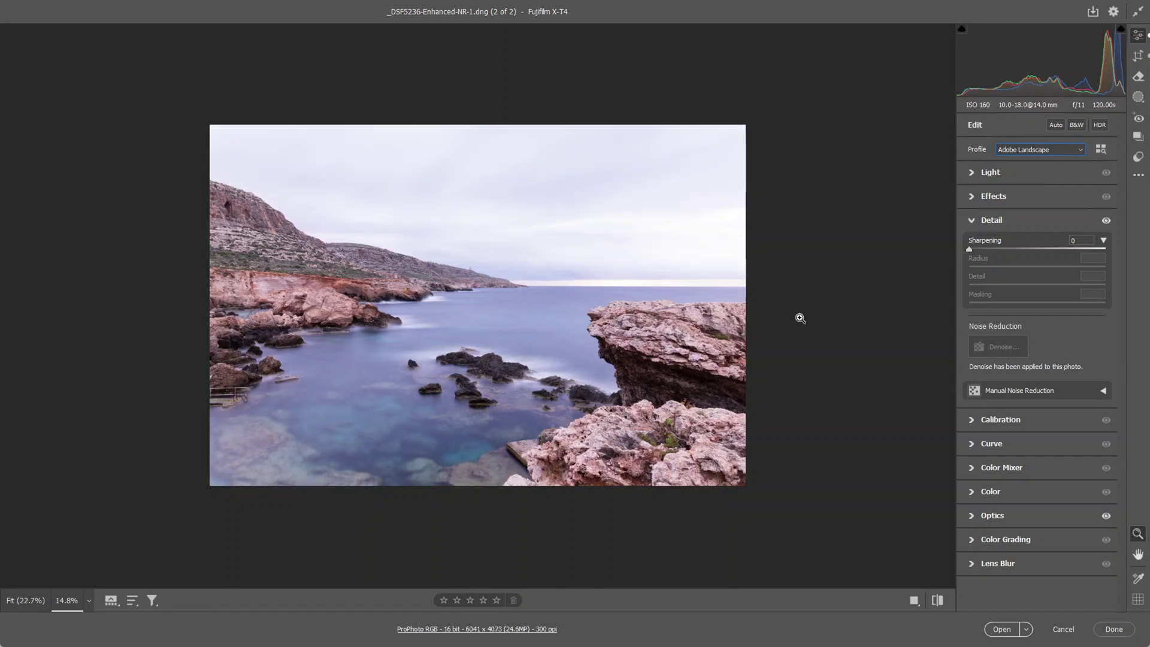
Darken exposure, cut highlights, lift shadows, boost whites and deepen blacks in the Light panel
{"action": "left_click", "coordinate": [971, 173]}
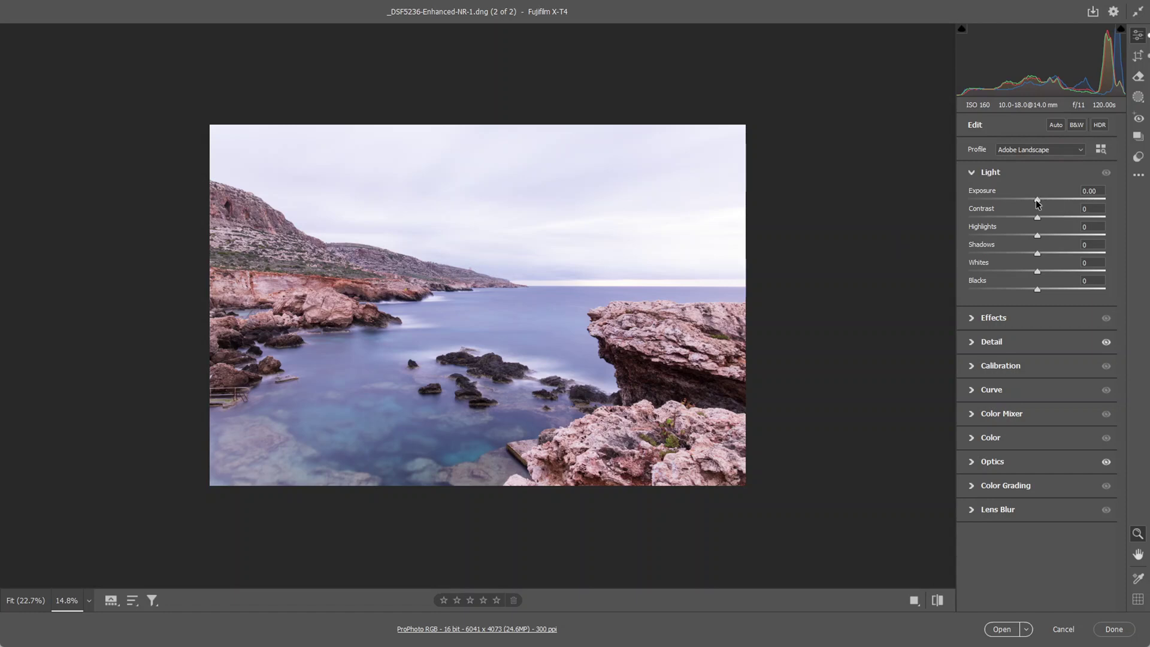
{"action": "left_click_drag", "start_coordinate": [1038, 204], "coordinate": [1017, 201]}
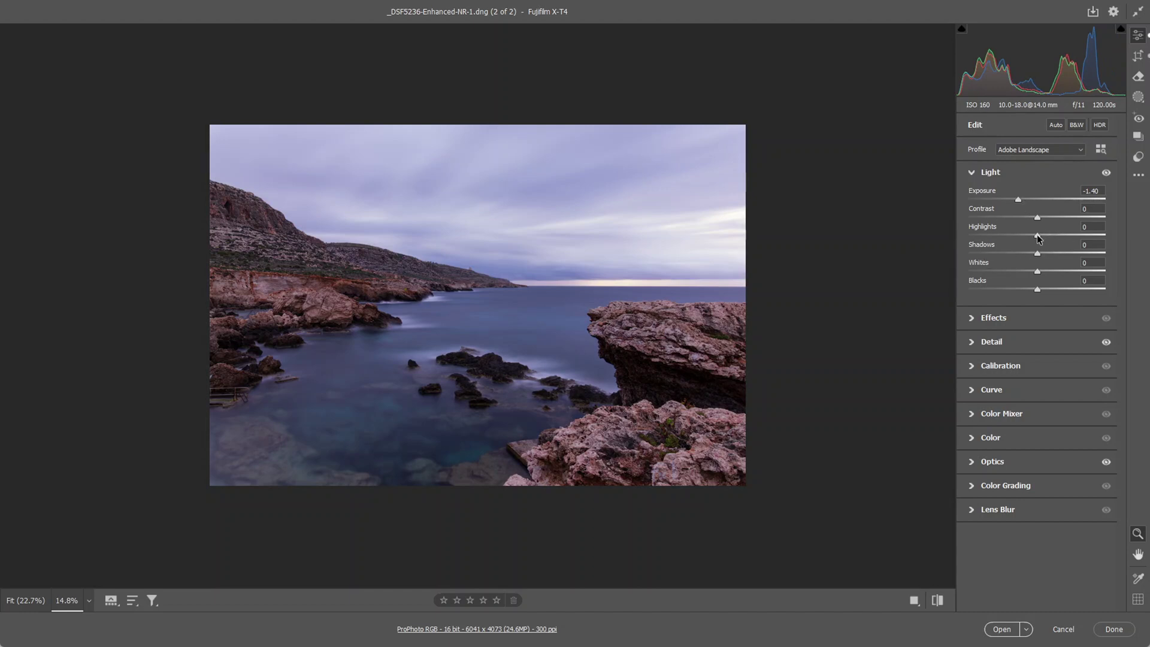
{"action": "left_click_drag", "start_coordinate": [1038, 238], "coordinate": [1000, 236]}
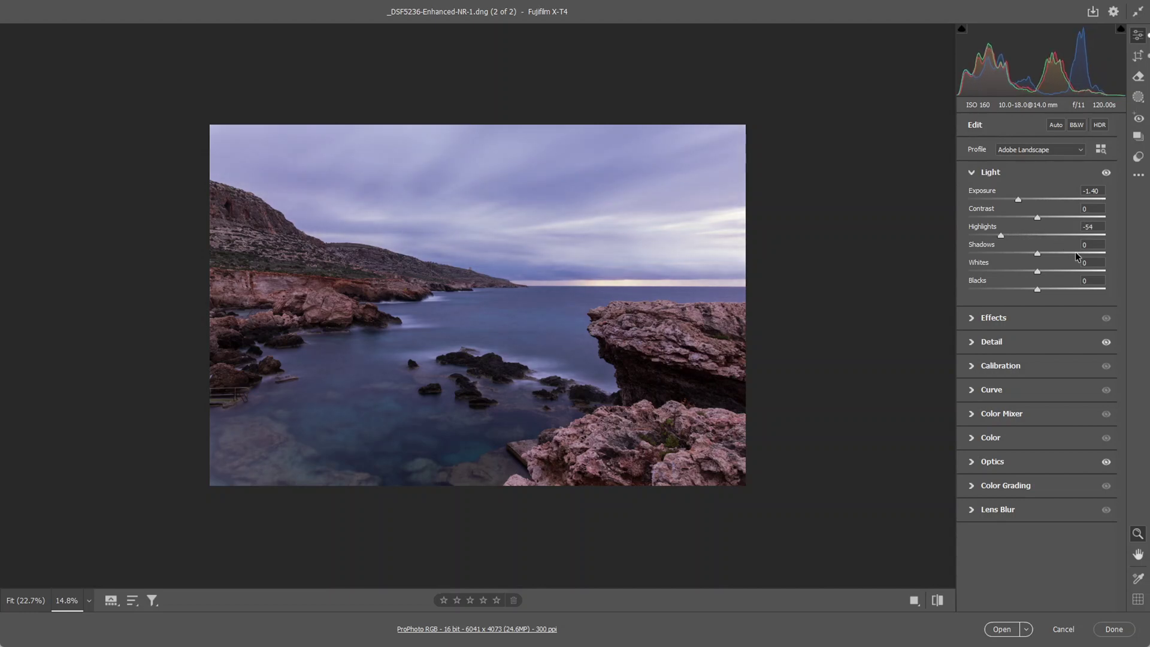
{"action": "left_click_drag", "start_coordinate": [1039, 254], "coordinate": [1057, 254]}
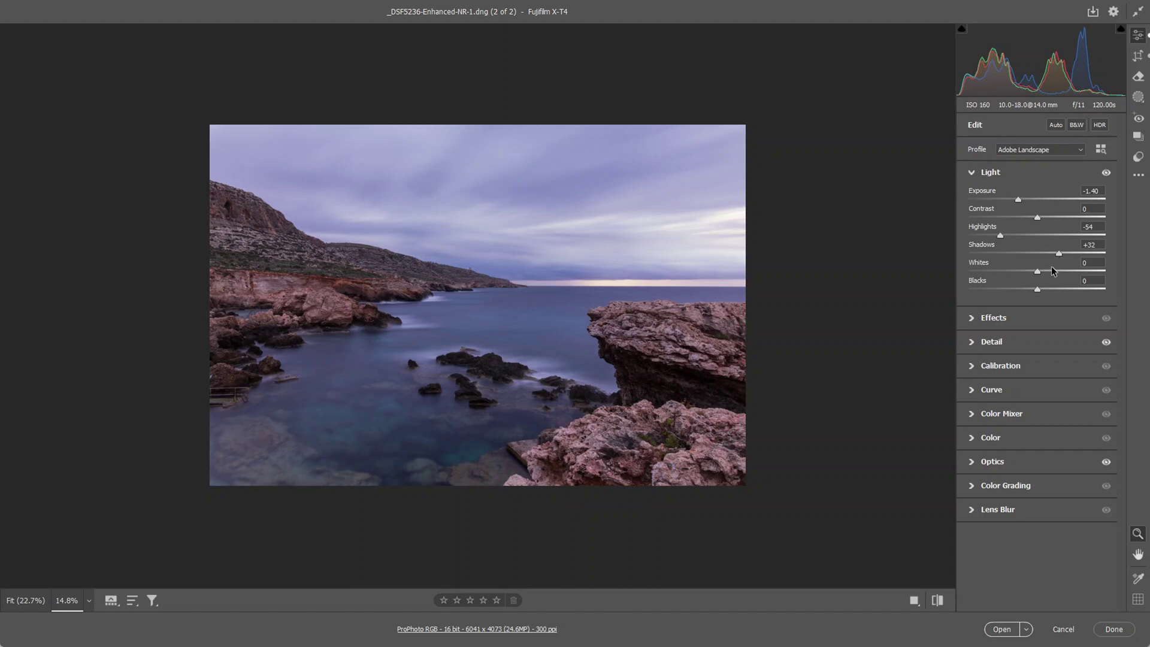
{"action": "left_click_drag", "start_coordinate": [1037, 271], "coordinate": [1062, 284]}
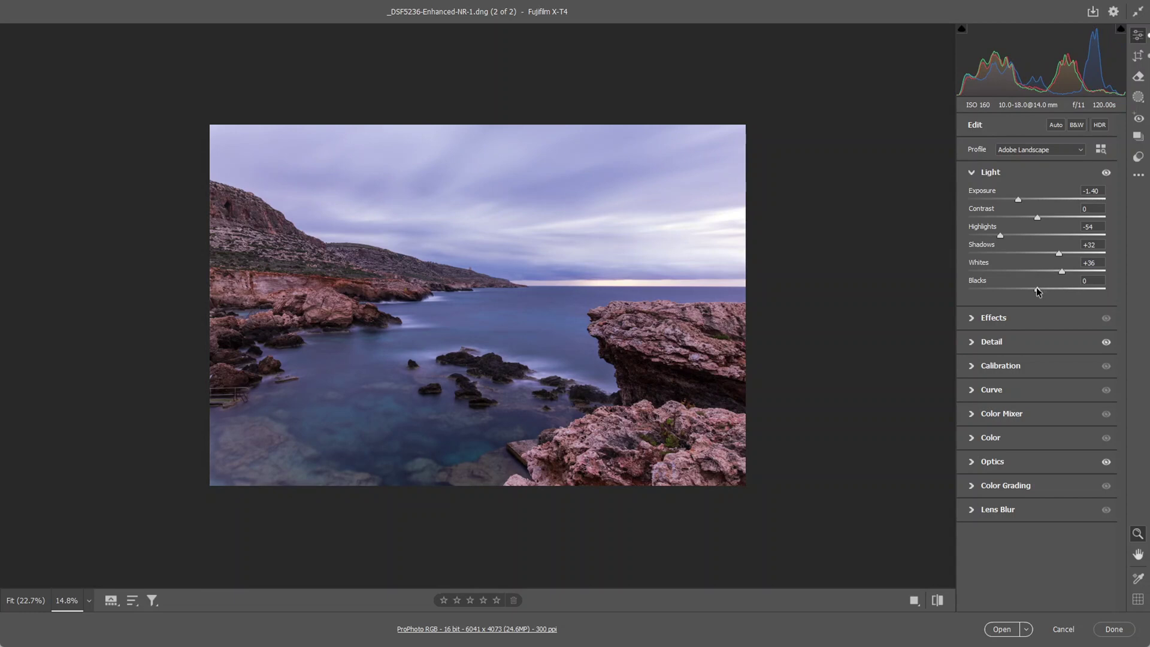
{"action": "left_click_drag", "start_coordinate": [1037, 287], "coordinate": [1022, 288]}
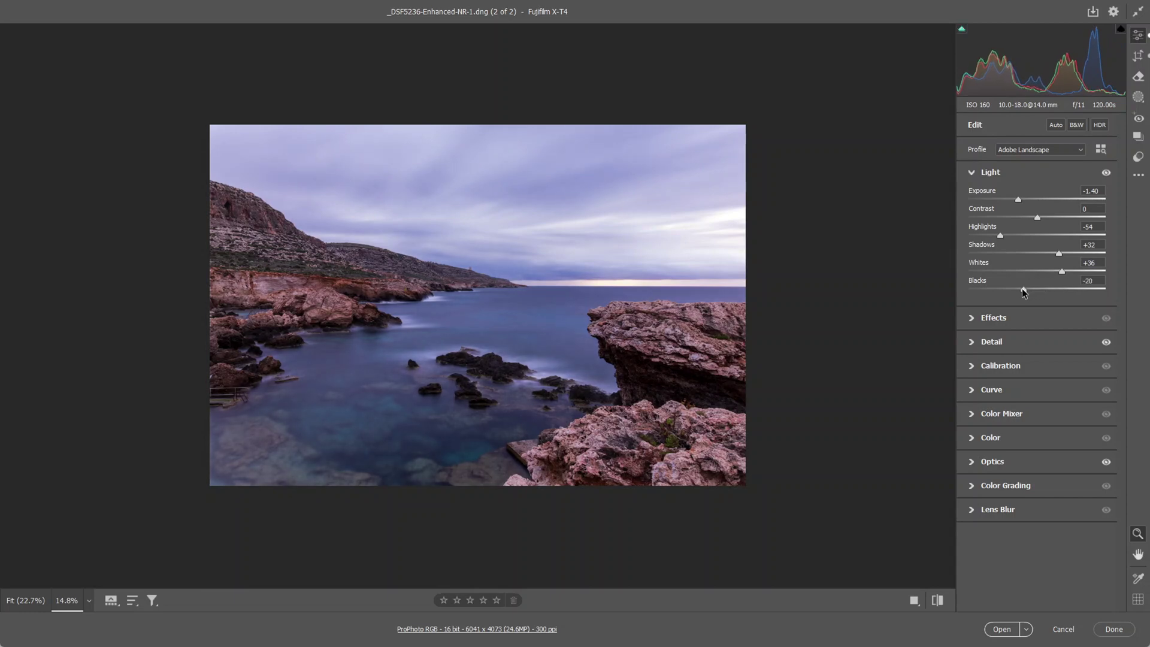
{"action": "left_click_drag", "start_coordinate": [1023, 290], "coordinate": [1026, 289]}
Fine-tune Exposure to -1.30 and Blacks to -12 to reduce clipping
{"action": "left_click_drag", "start_coordinate": [1018, 199], "coordinate": [1019, 199]}
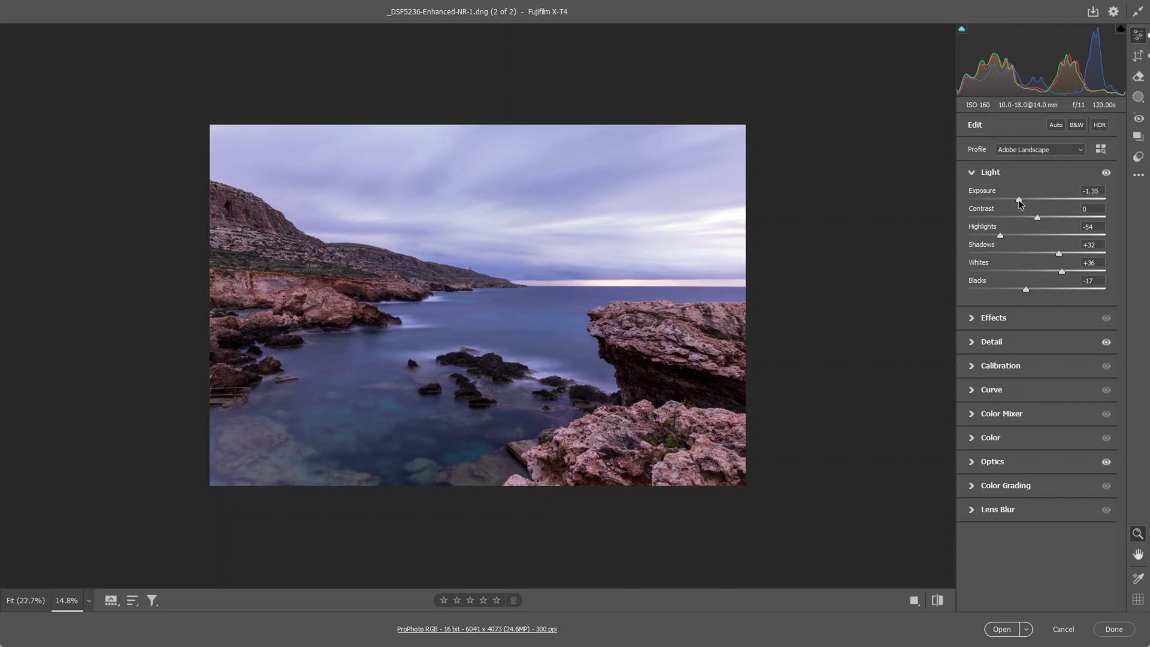
{"action": "left_click_drag", "start_coordinate": [1018, 200], "coordinate": [1019, 200]}
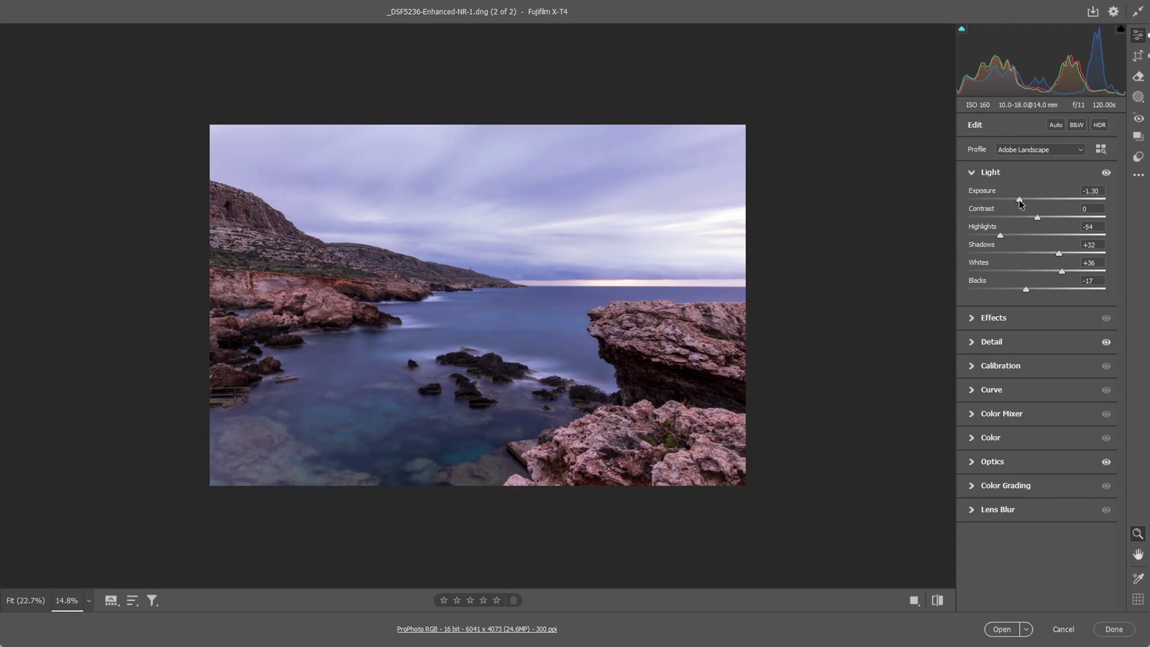
{"action": "left_click_drag", "start_coordinate": [1025, 288], "coordinate": [1029, 288]}
In Effects, set Texture +14, Clarity +4 and Dehaze +11 for crisper rocks and clouds
{"action": "left_click", "coordinate": [972, 318]}
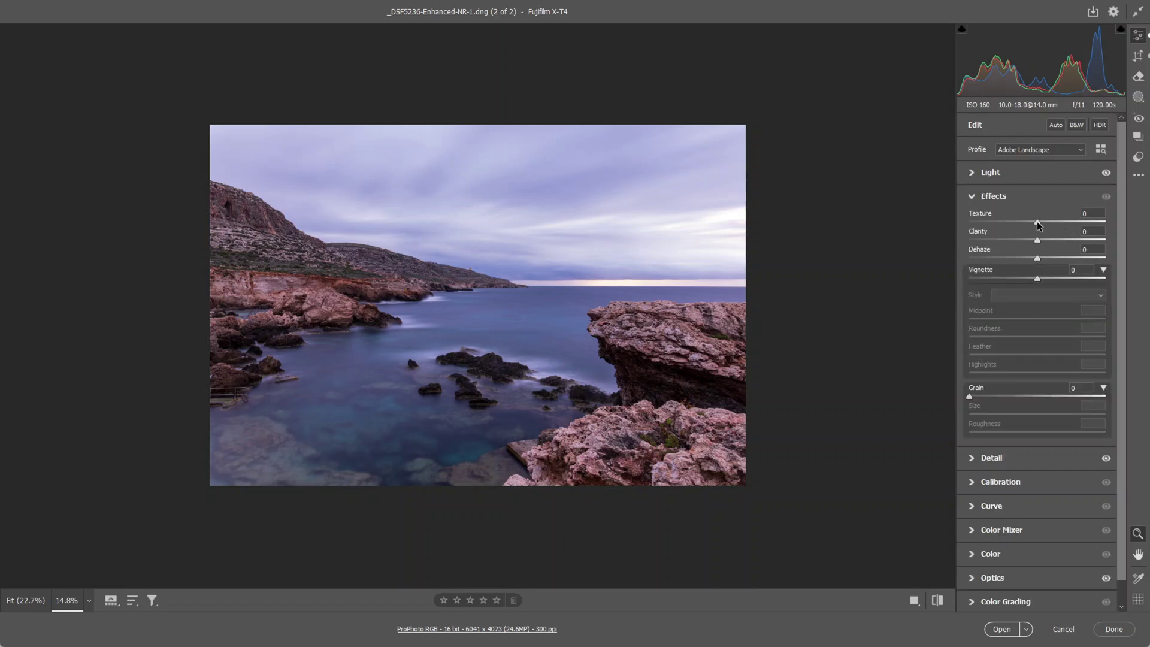
{"action": "left_click_drag", "start_coordinate": [1038, 225], "coordinate": [1047, 222]}
{"action": "left_click", "coordinate": [1038, 239]}
{"action": "left_click_drag", "start_coordinate": [1039, 260], "coordinate": [1045, 259]}
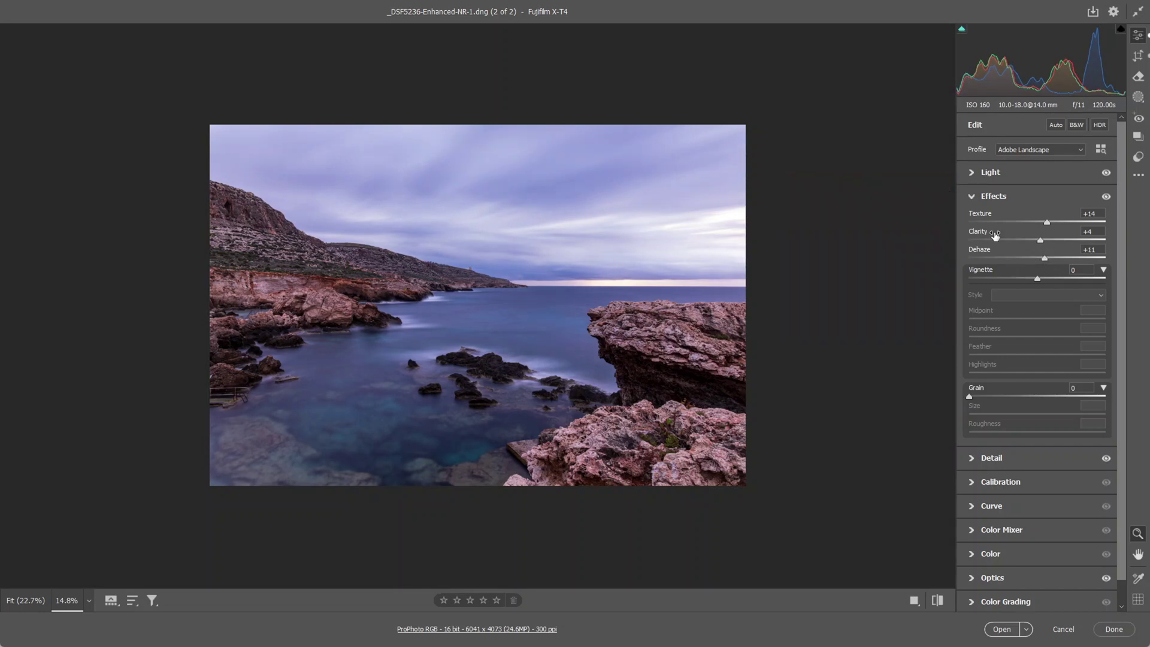
Lift Blacks to -8, then set Calibration's Blue Primary Saturation to +31
{"action": "left_click", "coordinate": [973, 173]}
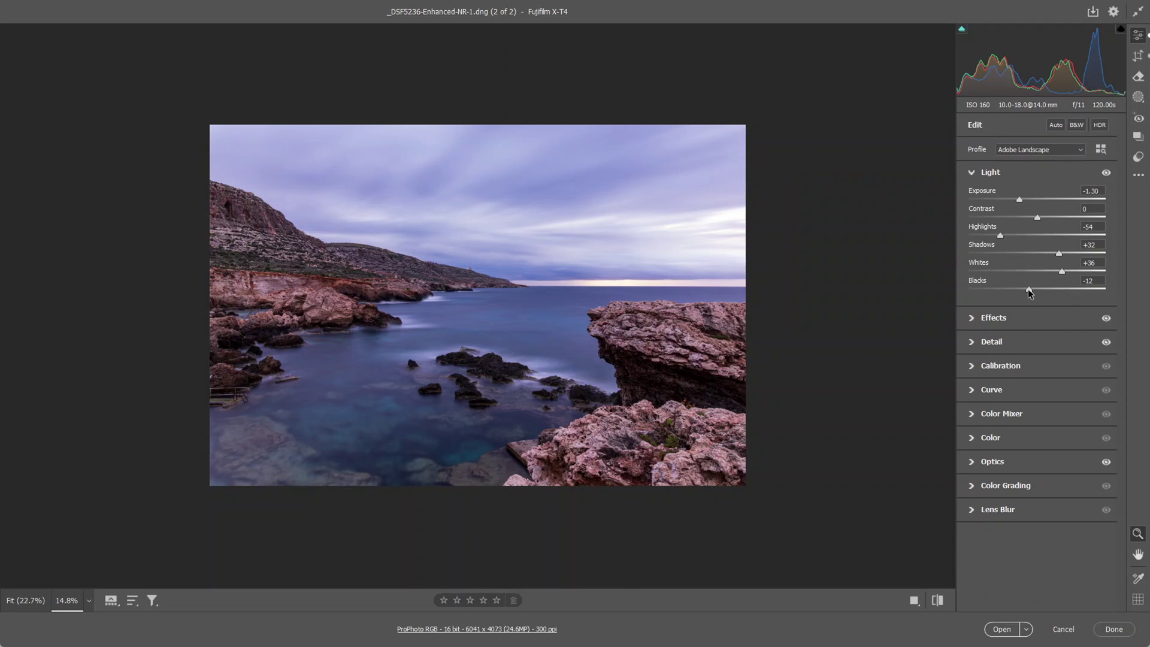
{"action": "left_click_drag", "start_coordinate": [1028, 289], "coordinate": [1032, 289]}
{"action": "left_click", "coordinate": [971, 367]}
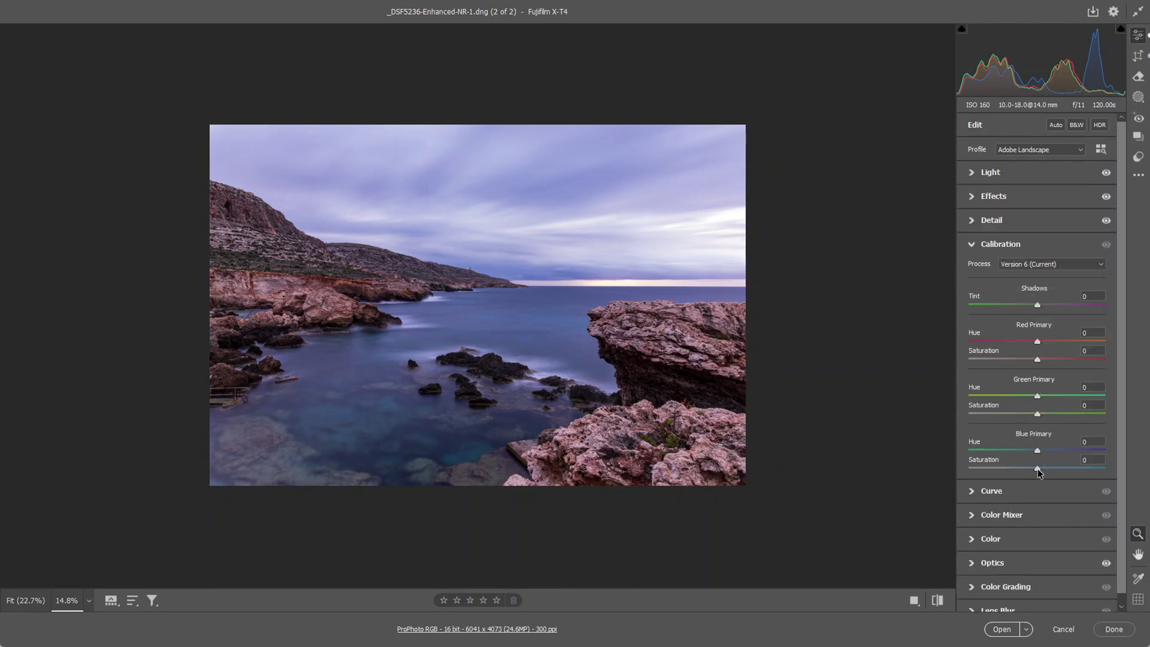
{"action": "left_click_drag", "start_coordinate": [1038, 469], "coordinate": [1069, 471]}
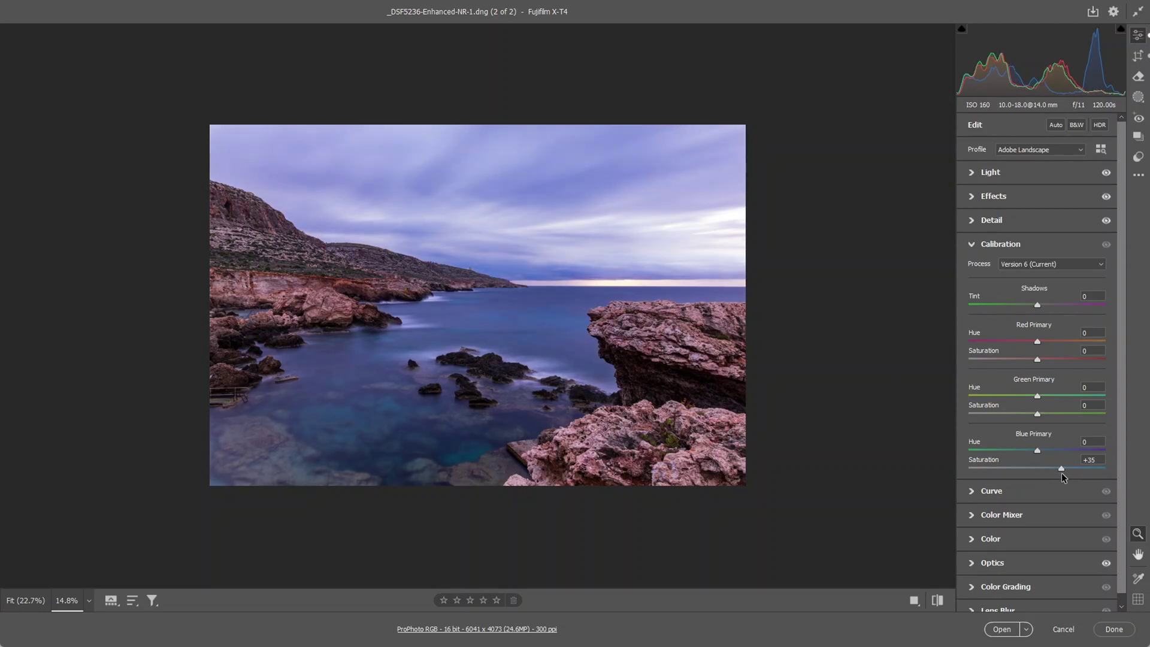
{"action": "left_click_drag", "start_coordinate": [1061, 472], "coordinate": [1059, 473]}
Tint the Color Grading highlights warm yellow at about Hue 61, Saturation 40
{"action": "left_click", "coordinate": [973, 588]}
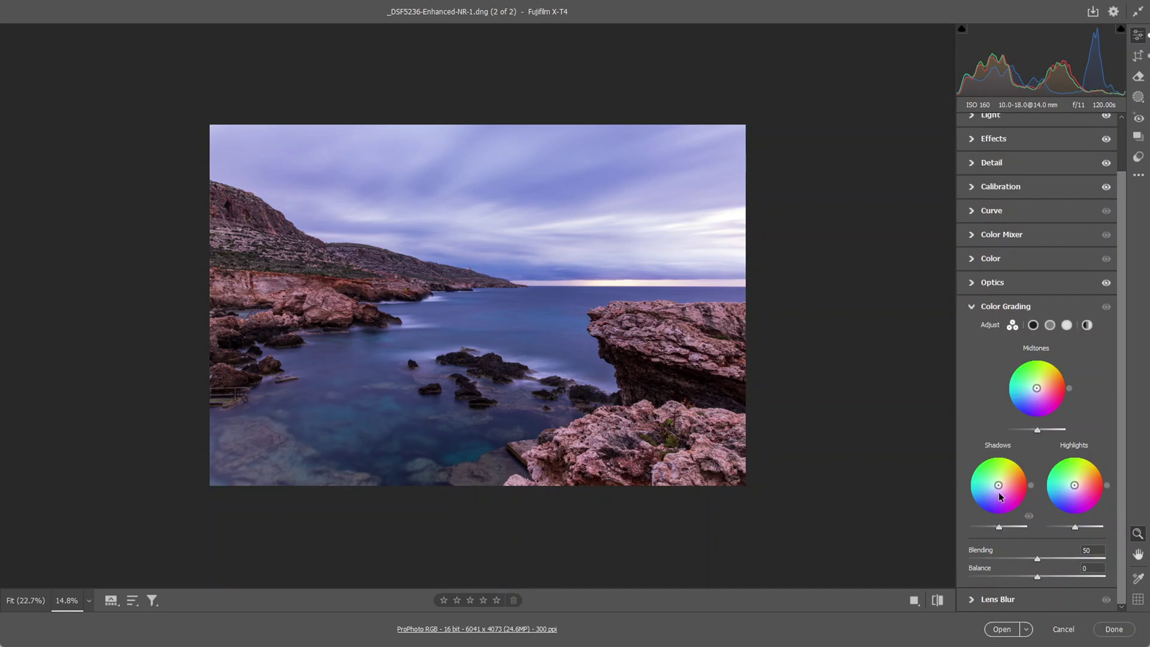
{"action": "scroll", "coordinate": [998, 493], "scroll_direction": "up", "scroll_amount": 2}
{"action": "scroll", "coordinate": [1000, 489], "scroll_direction": "down", "scroll_amount": 2}
{"action": "left_click_drag", "start_coordinate": [1107, 484], "coordinate": [1090, 462]}
{"action": "left_click_drag", "start_coordinate": [1075, 486], "coordinate": [1079, 478]}
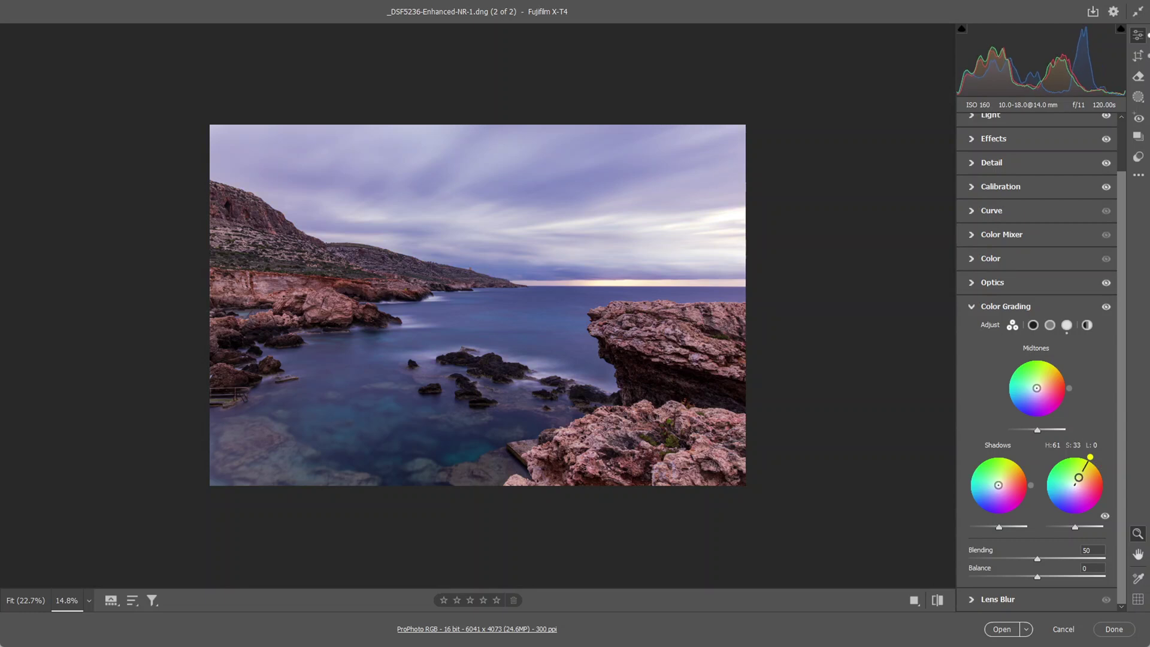
{"action": "mouse_move", "coordinate": [1078, 478]}
{"action": "left_mouse_down"}
{"action": "mouse_move", "coordinate": [1085, 465]}
{"action": "mouse_move", "coordinate": [1080, 477]}
{"action": "left_mouse_up"}
Grade the shadows cool blue at about Hue 215, Saturation 23
{"action": "left_click_drag", "start_coordinate": [1031, 488], "coordinate": [975, 510]}
{"action": "left_click_drag", "start_coordinate": [974, 510], "coordinate": [972, 509]}
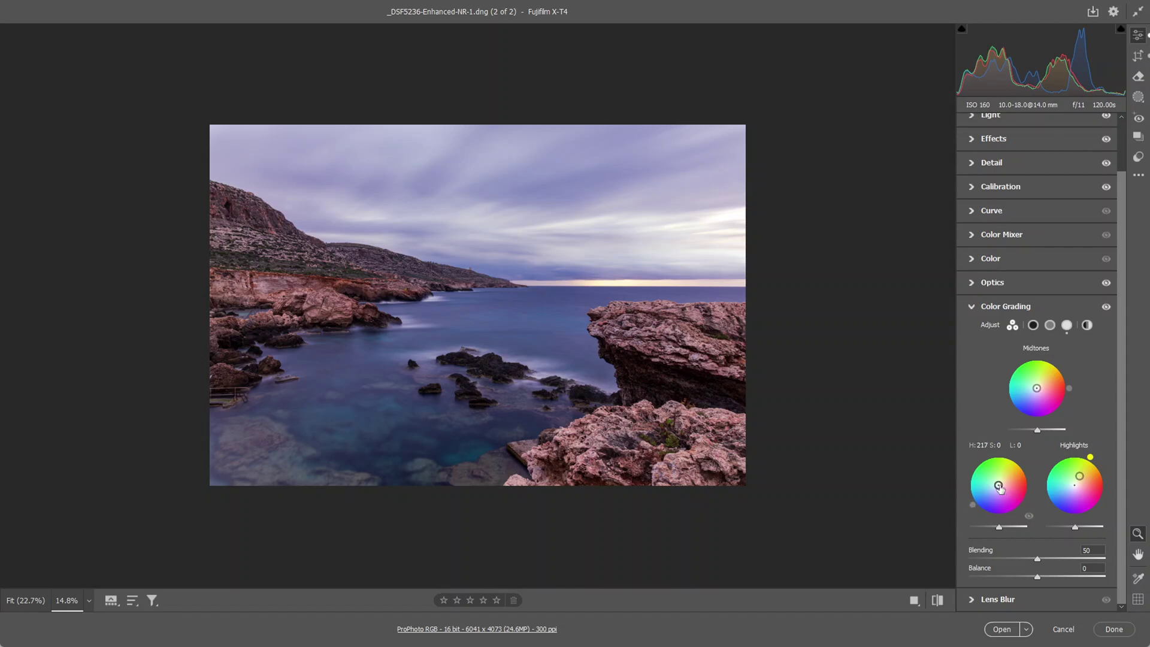
{"action": "key", "text": "shift"}
{"action": "mouse_move", "coordinate": [1000, 488]}
{"action": "left_mouse_down"}
{"action": "mouse_move", "coordinate": [989, 518]}
{"action": "mouse_move", "coordinate": [971, 508]}
{"action": "mouse_move", "coordinate": [993, 489]}
{"action": "left_mouse_up"}
In the Color panel, set Temperature 5800, Tint +25, Vibrance +14 and Saturation +4
{"action": "left_click", "coordinate": [972, 258]}
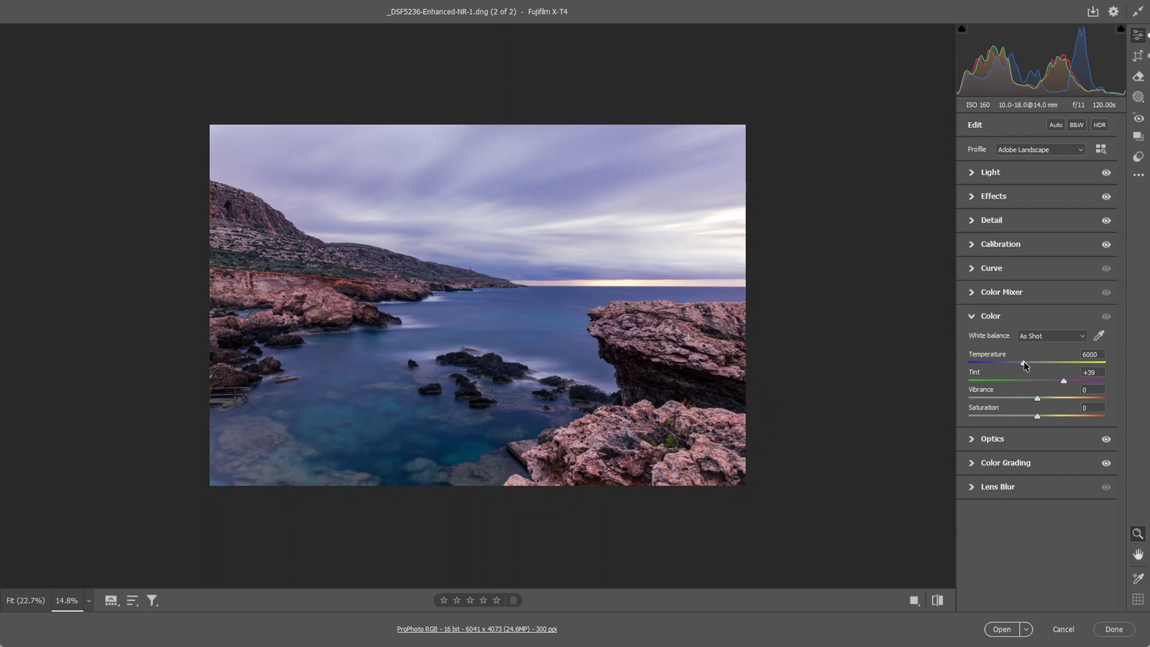
{"action": "left_click_drag", "start_coordinate": [1023, 363], "coordinate": [1014, 363]}
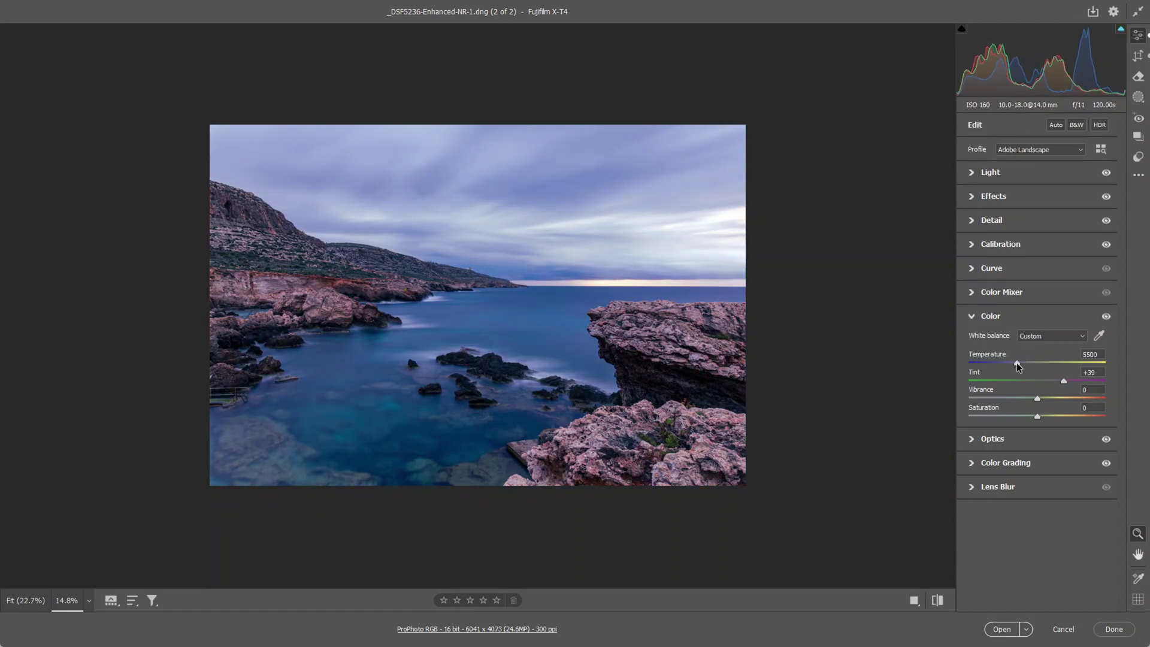
{"action": "left_click_drag", "start_coordinate": [1016, 363], "coordinate": [1021, 364]}
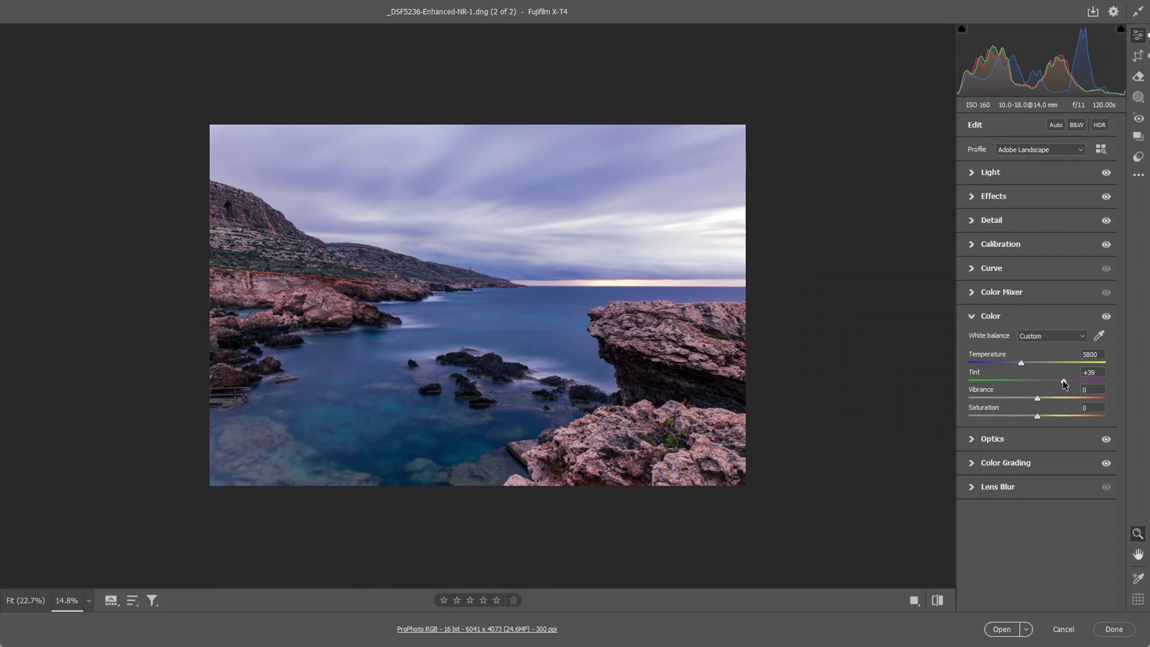
{"action": "left_click_drag", "start_coordinate": [1064, 384], "coordinate": [1048, 399]}
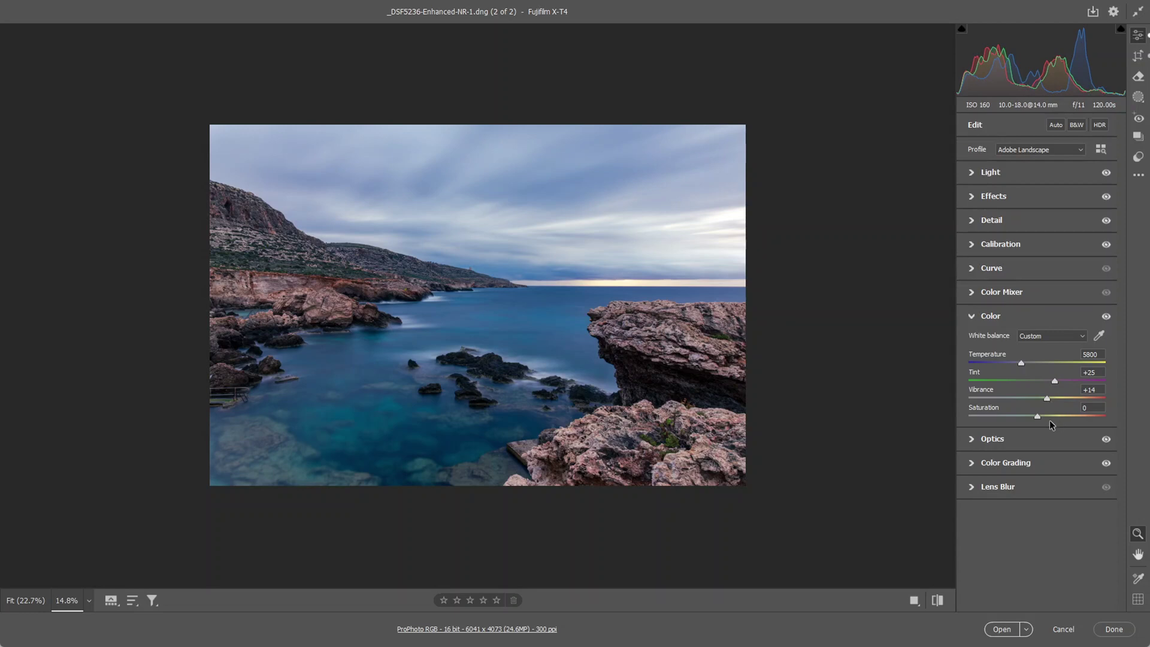
{"action": "left_click_drag", "start_coordinate": [1037, 415], "coordinate": [1040, 415]}
Sharpen with Amount 51, Radius 0.5 and Masking 54 to limit it to edges
{"action": "left_click", "coordinate": [971, 222]}
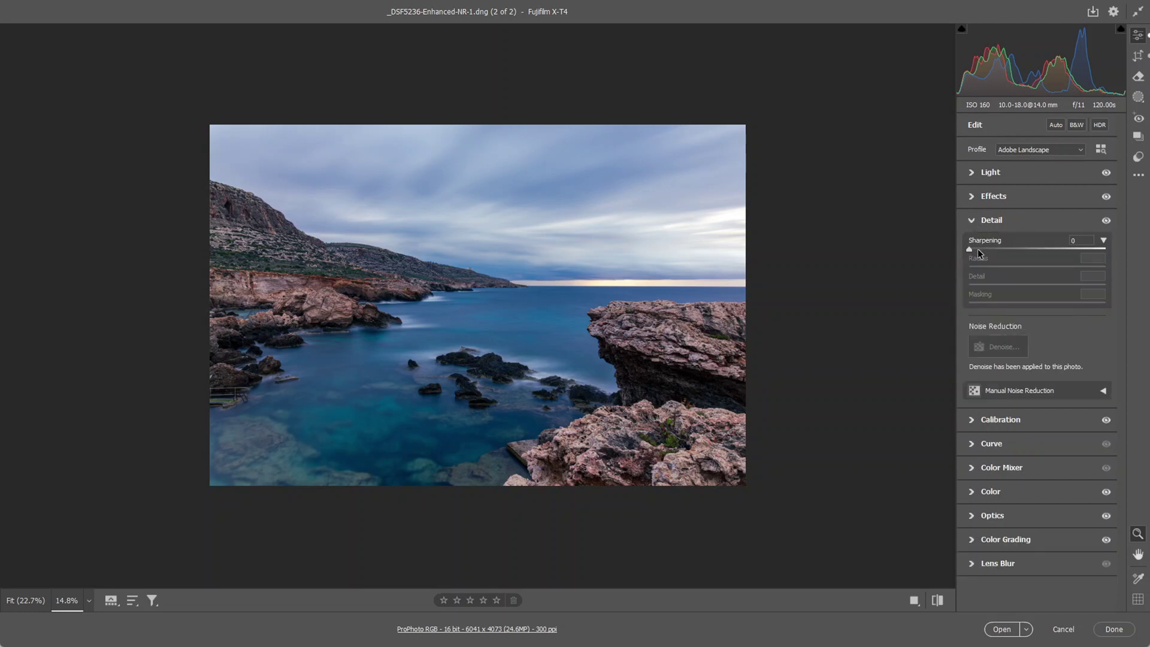
{"action": "left_click_drag", "start_coordinate": [969, 249], "coordinate": [1015, 253]}
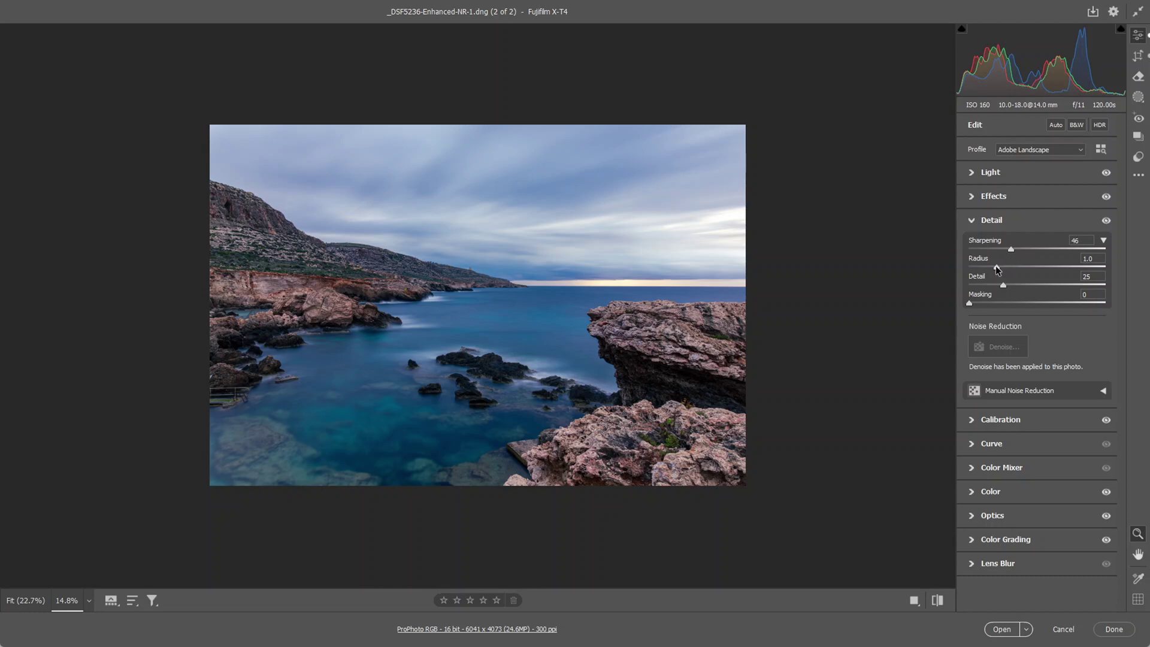
{"action": "left_click_drag", "start_coordinate": [996, 267], "coordinate": [1108, 285]}
{"action": "left_click", "coordinate": [971, 306], "text": "alt"}
{"action": "left_click_drag", "start_coordinate": [971, 306], "coordinate": [1025, 311]}
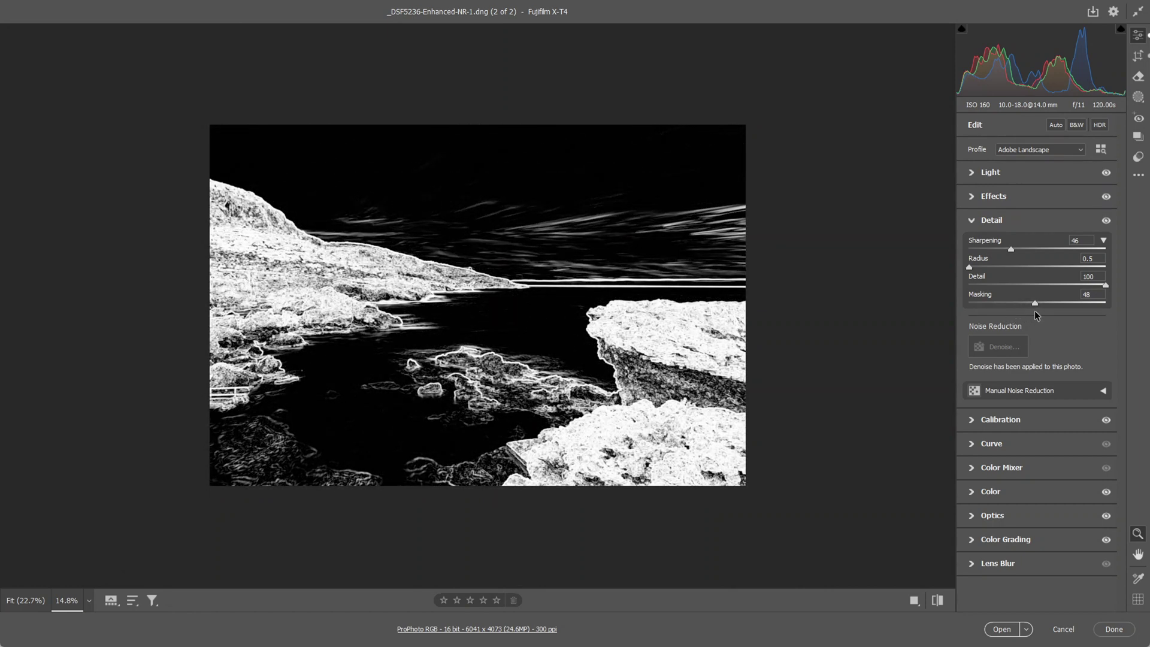
{"action": "left_click_drag", "start_coordinate": [1037, 311], "coordinate": [1043, 310]}
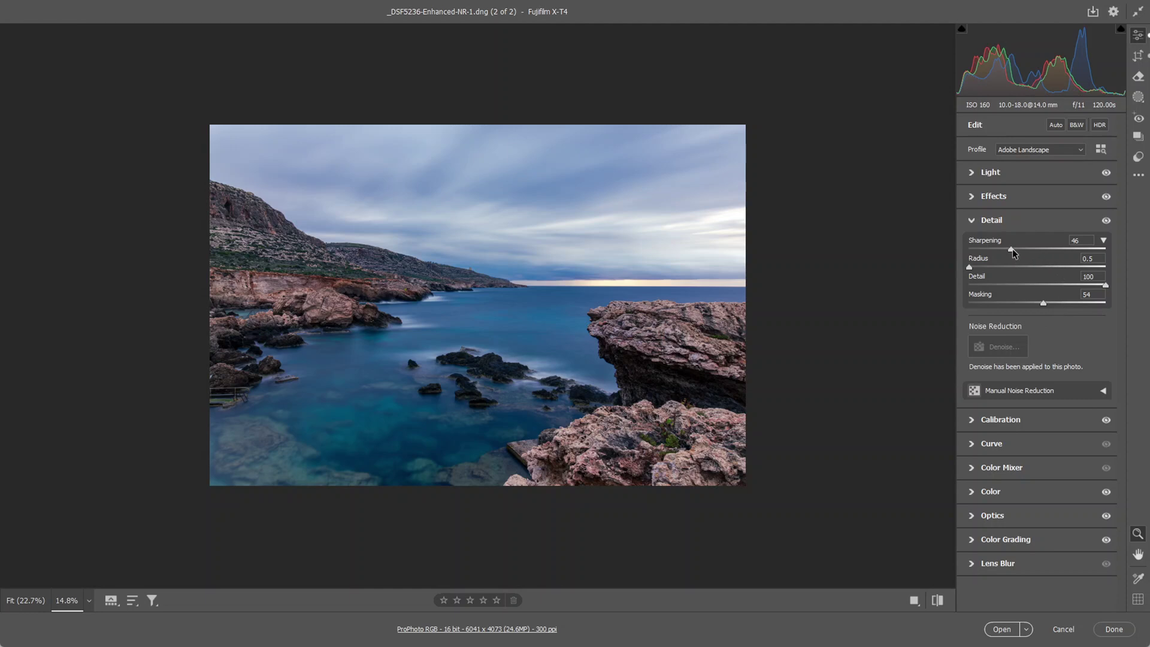
{"action": "left_click_drag", "start_coordinate": [1015, 250], "coordinate": [1017, 250]}
Add a linear gradient mask down from the top of the sky with Exposure -0.65
{"action": "left_click", "coordinate": [1139, 100]}
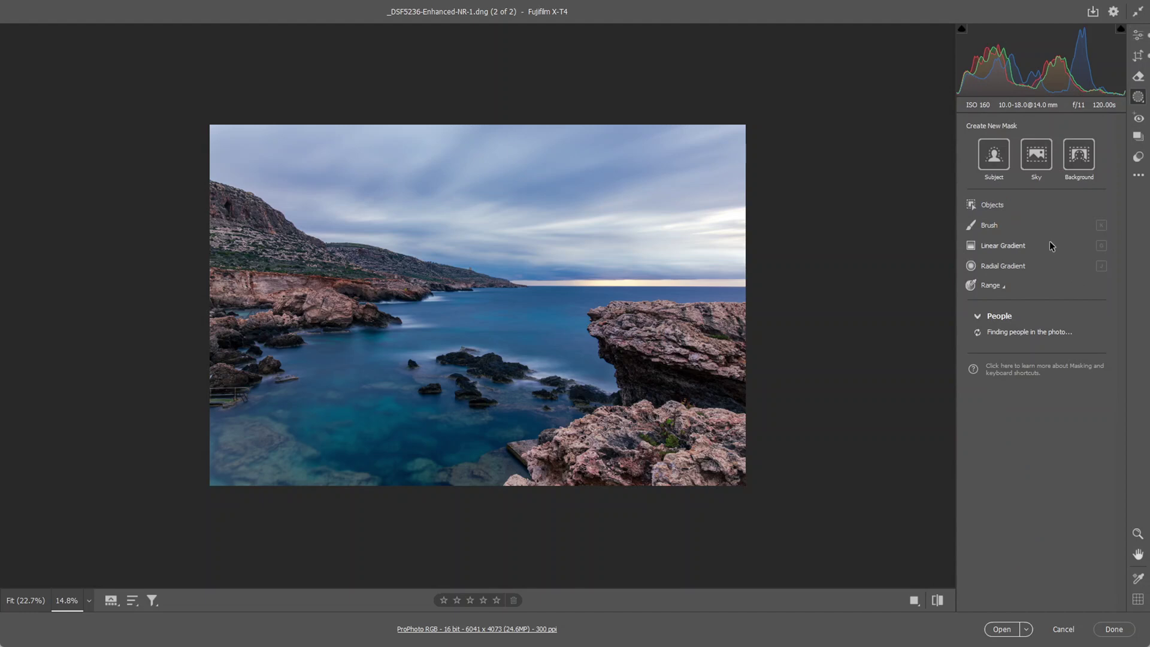
{"action": "left_click", "coordinate": [989, 245]}
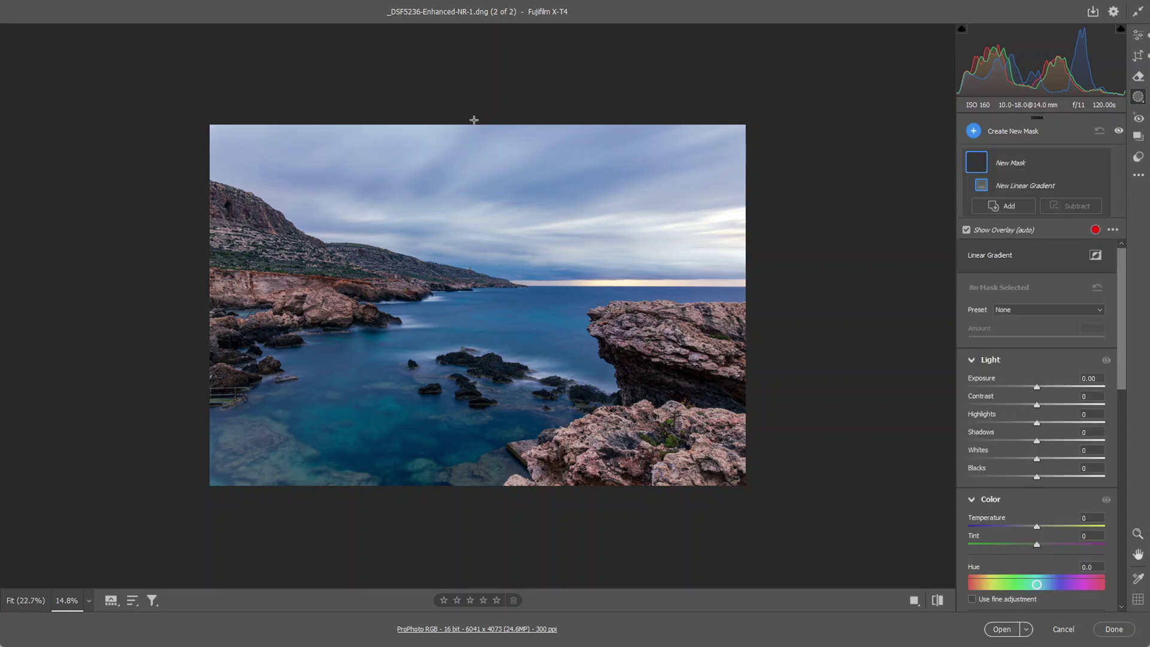
{"action": "left_click_drag", "start_coordinate": [474, 121], "coordinate": [465, 231]}
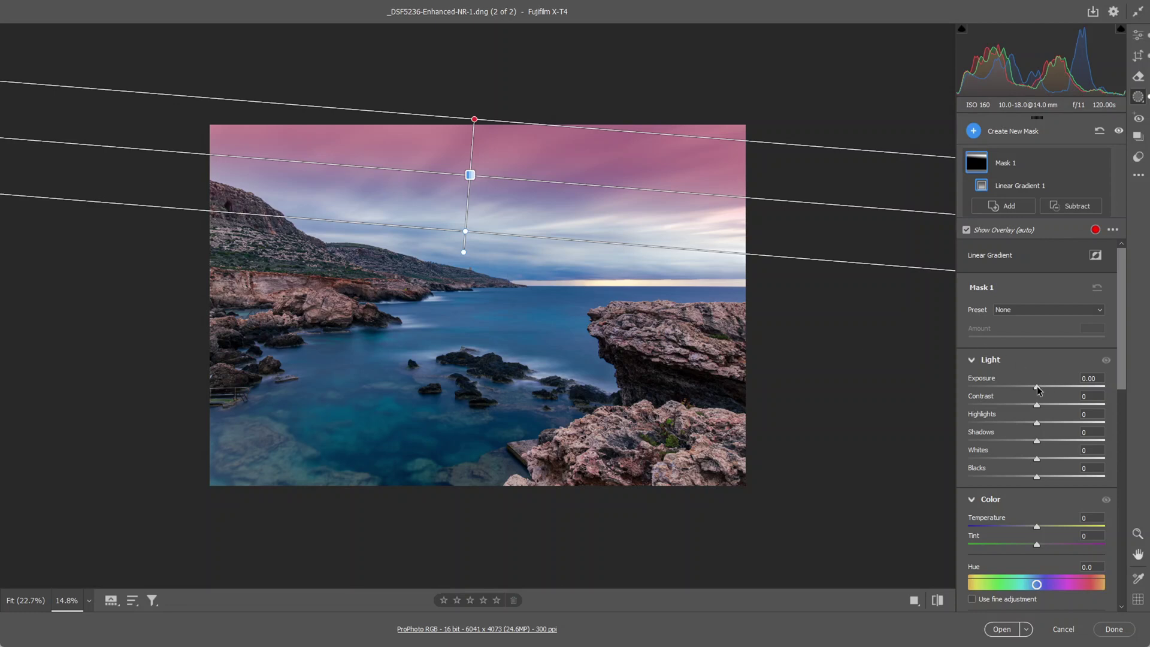
{"action": "left_click_drag", "start_coordinate": [1038, 390], "coordinate": [1025, 390]}
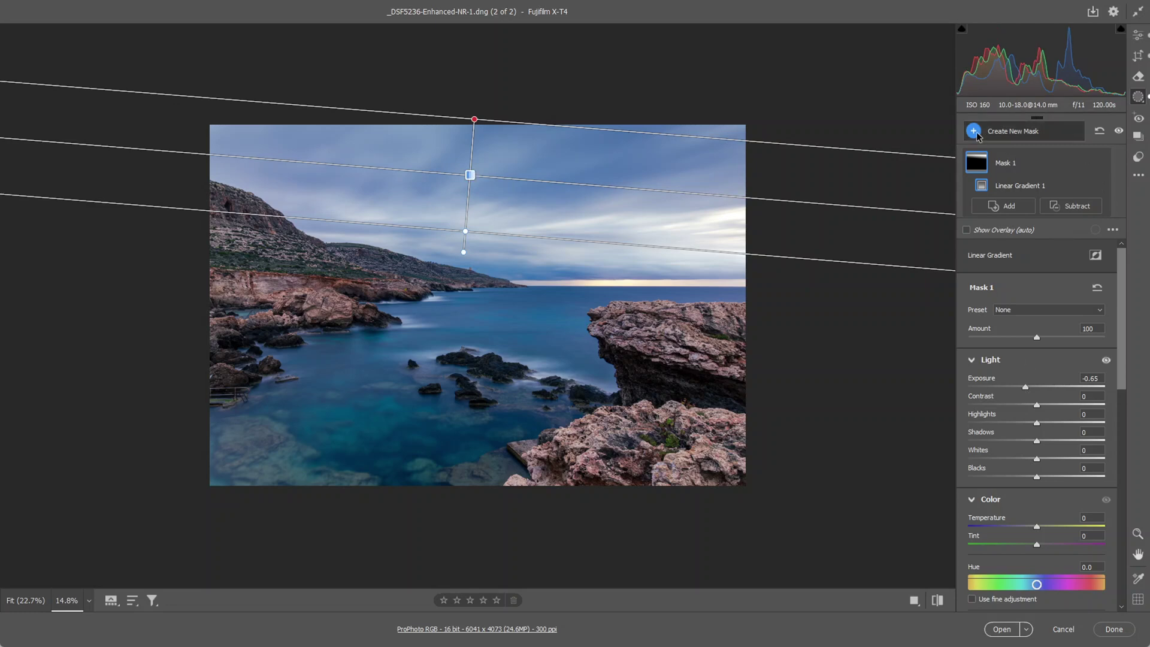
Draw a second linear gradient over the upper sky and set its Exposure to -0.60
{"action": "left_click", "coordinate": [974, 132]}
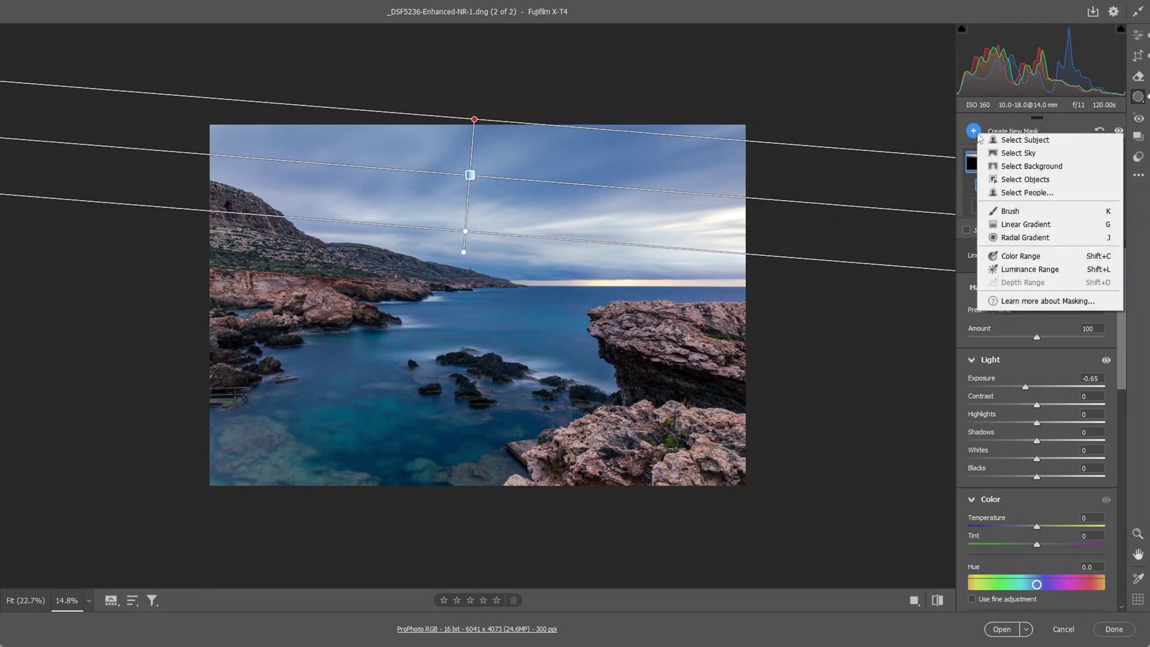
{"action": "left_click", "coordinate": [1012, 227]}
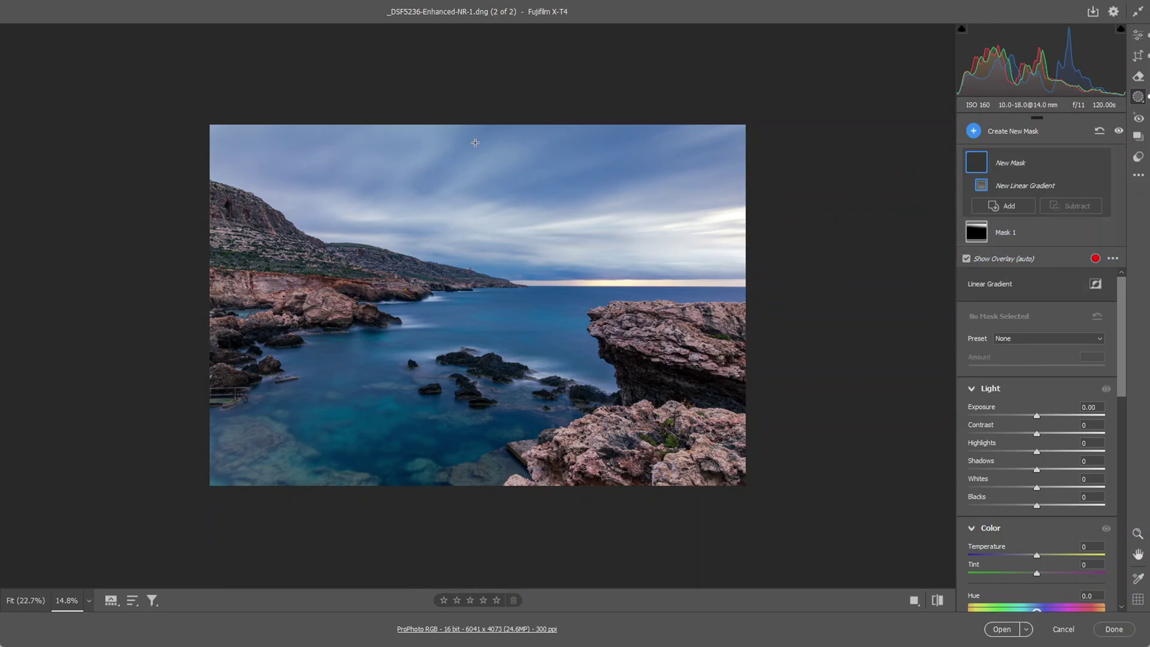
{"action": "left_click_drag", "start_coordinate": [471, 119], "coordinate": [471, 190]}
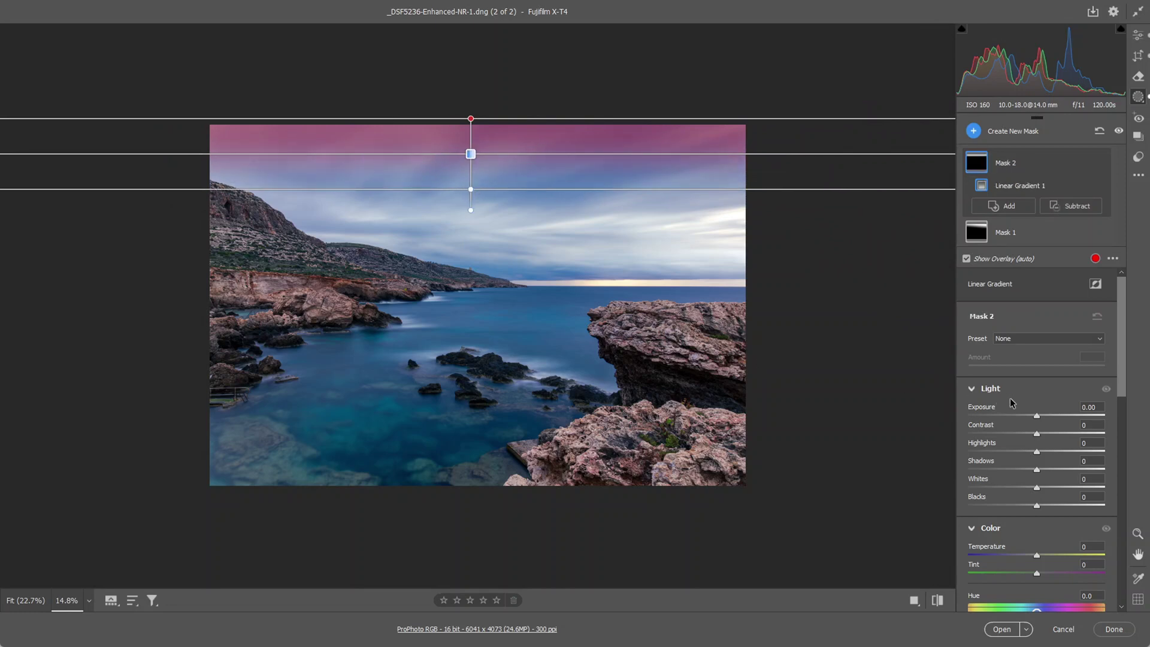
{"action": "left_click_drag", "start_coordinate": [1037, 415], "coordinate": [1026, 417]}
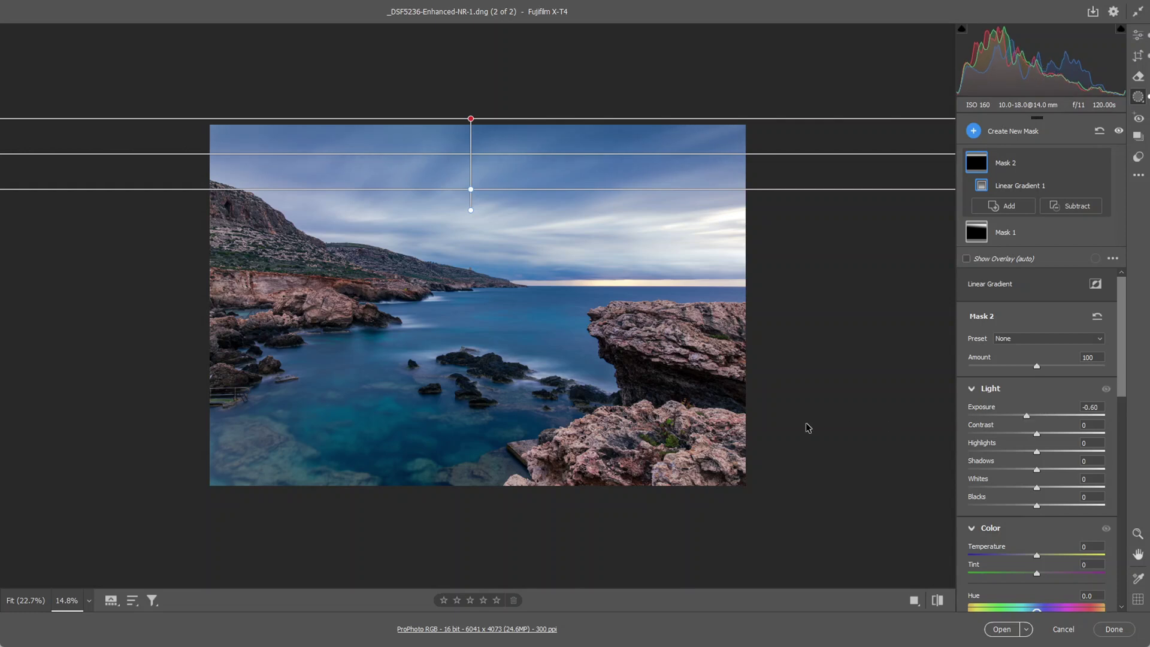
Add a linear gradient rising from the bottom edge that darkens the foreground to Exposure -0.65
{"action": "left_click", "coordinate": [973, 131]}
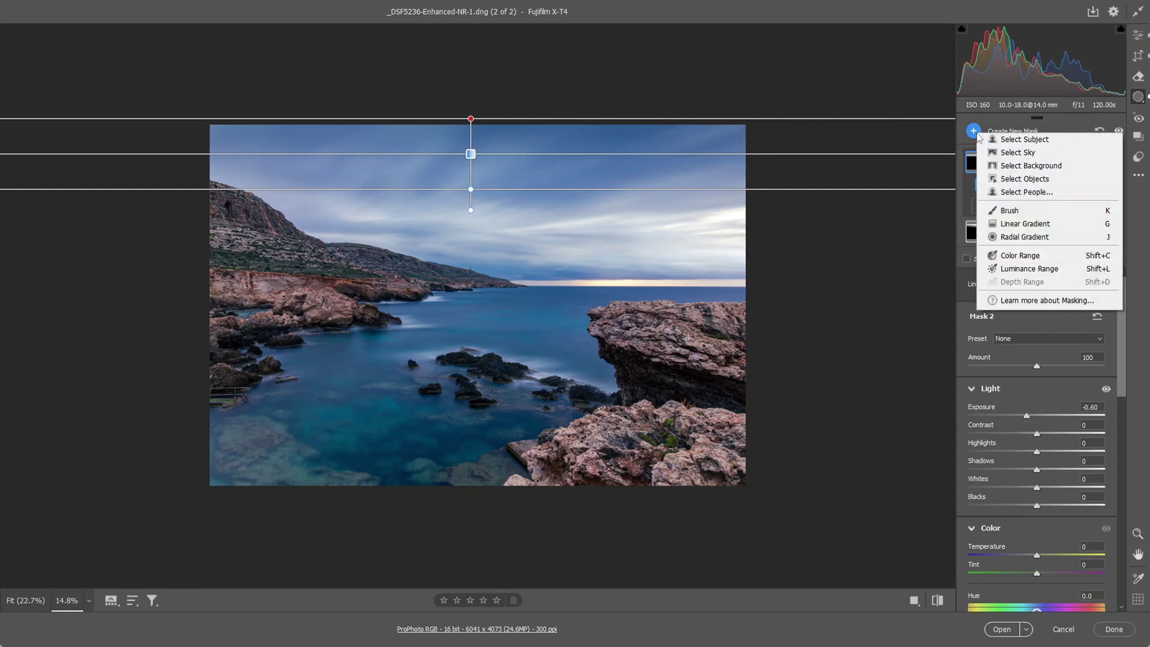
{"action": "left_click", "coordinate": [1026, 224]}
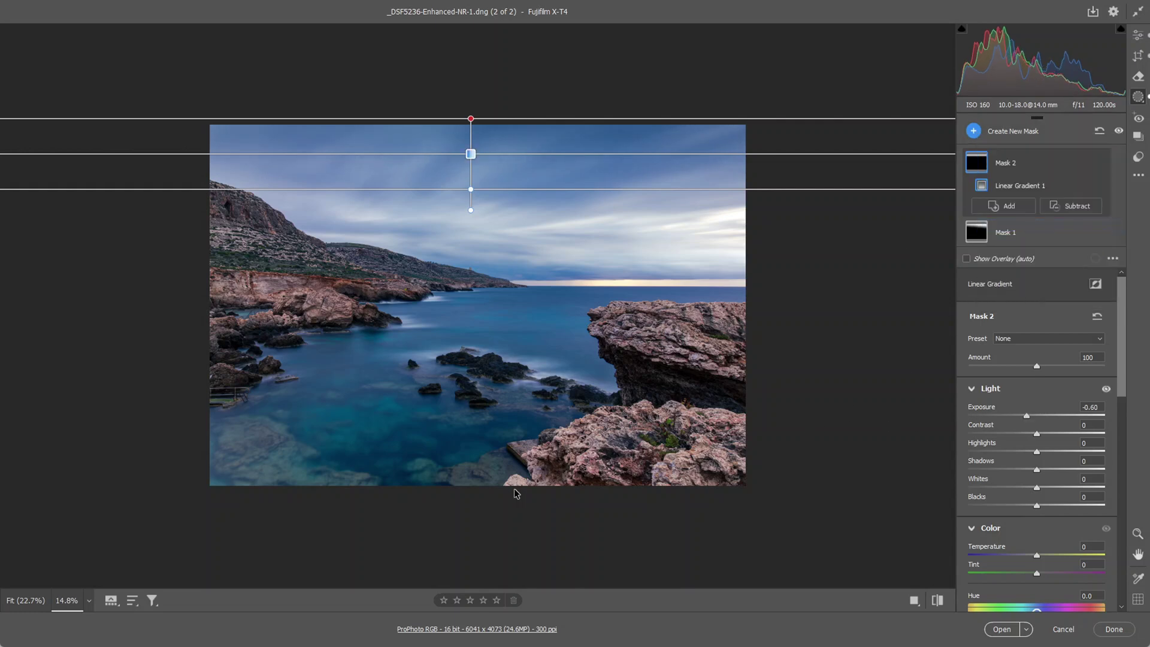
{"action": "key", "text": "g"}
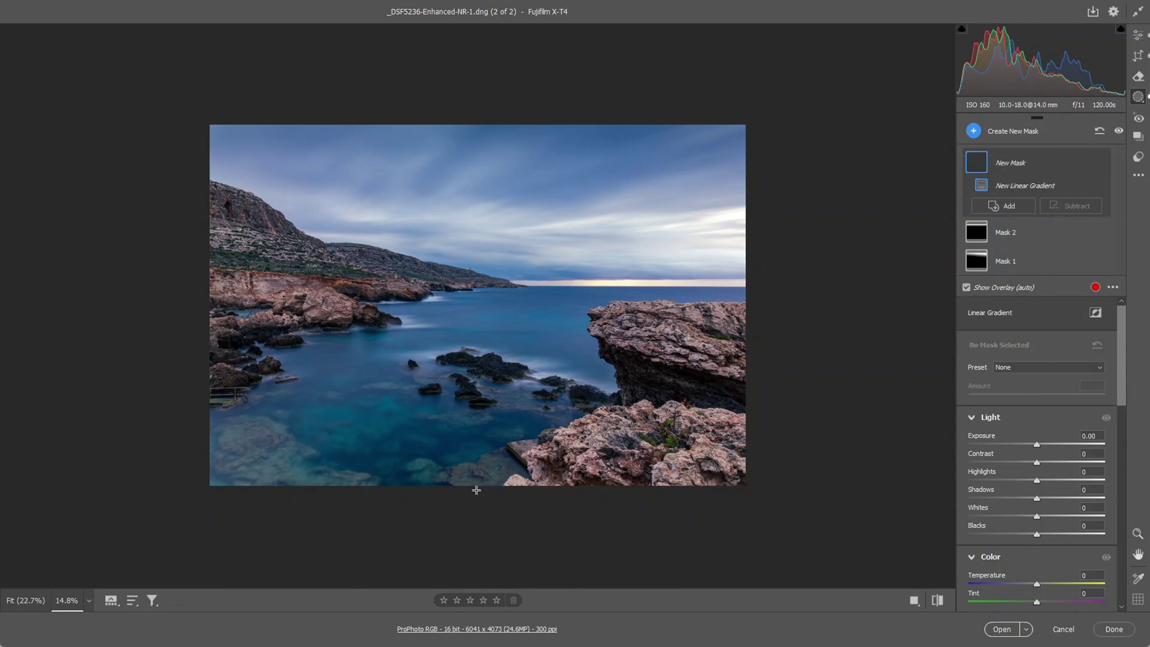
{"action": "left_click_drag", "start_coordinate": [476, 490], "coordinate": [480, 420]}
{"action": "left_click_drag", "start_coordinate": [1038, 447], "coordinate": [1026, 448]}
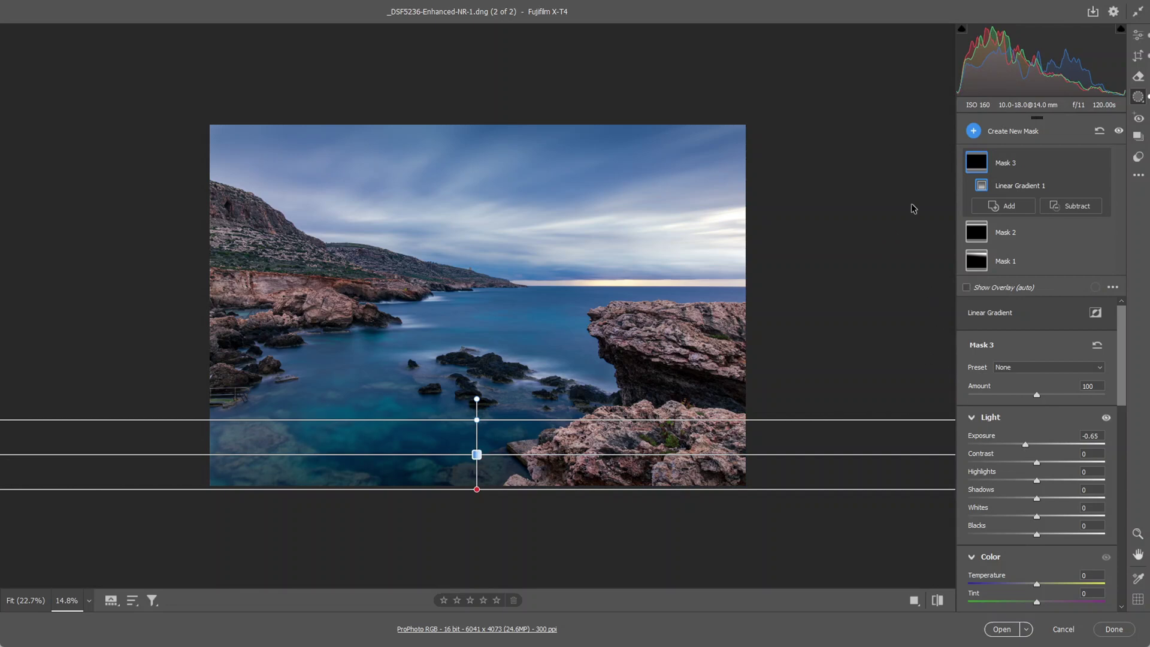
Draw a radial gradient ellipse centred on the horizon glow as Mask 4
{"action": "left_click", "coordinate": [973, 131]}
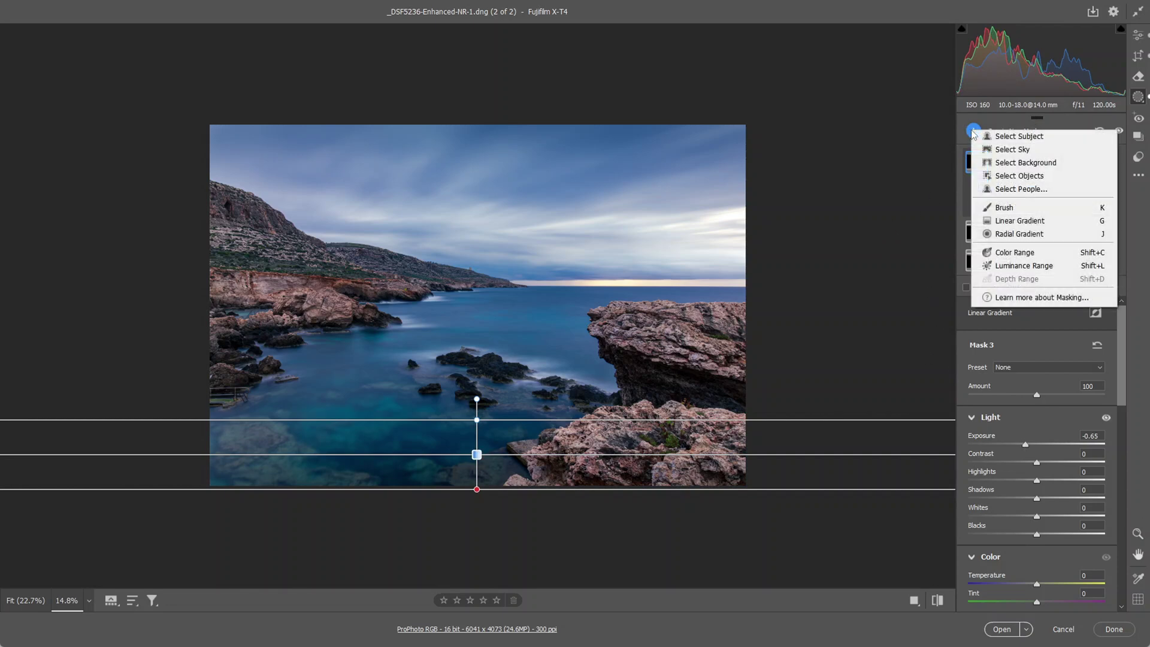
{"action": "left_click", "coordinate": [1008, 238]}
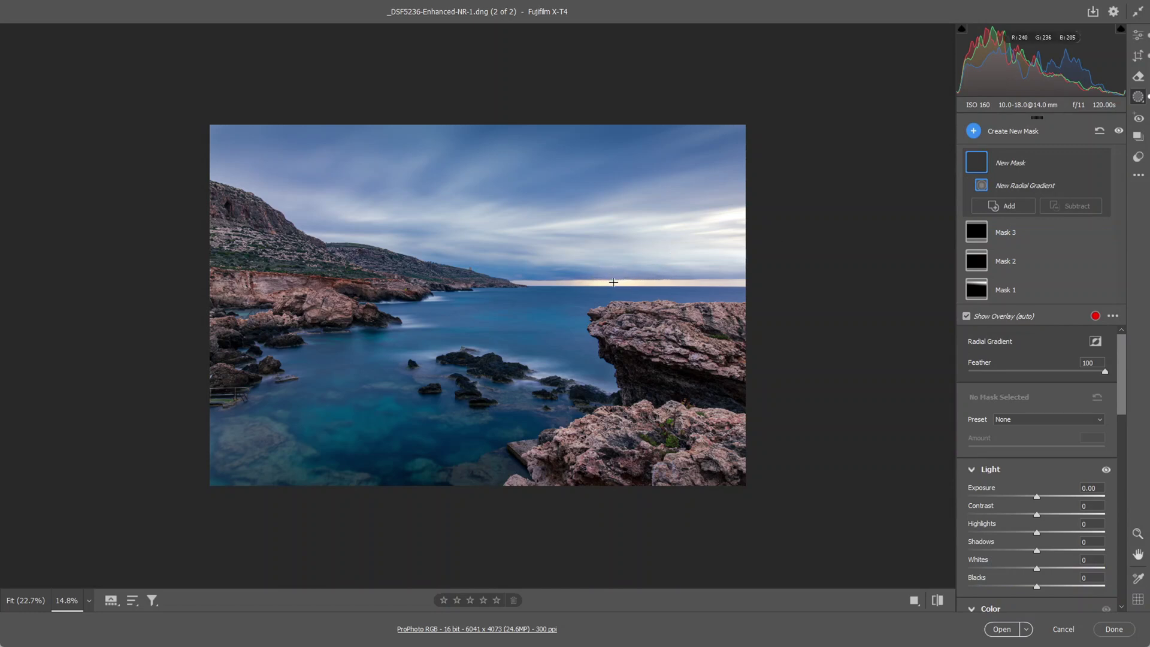
{"action": "left_click_drag", "start_coordinate": [603, 281], "coordinate": [715, 338]}
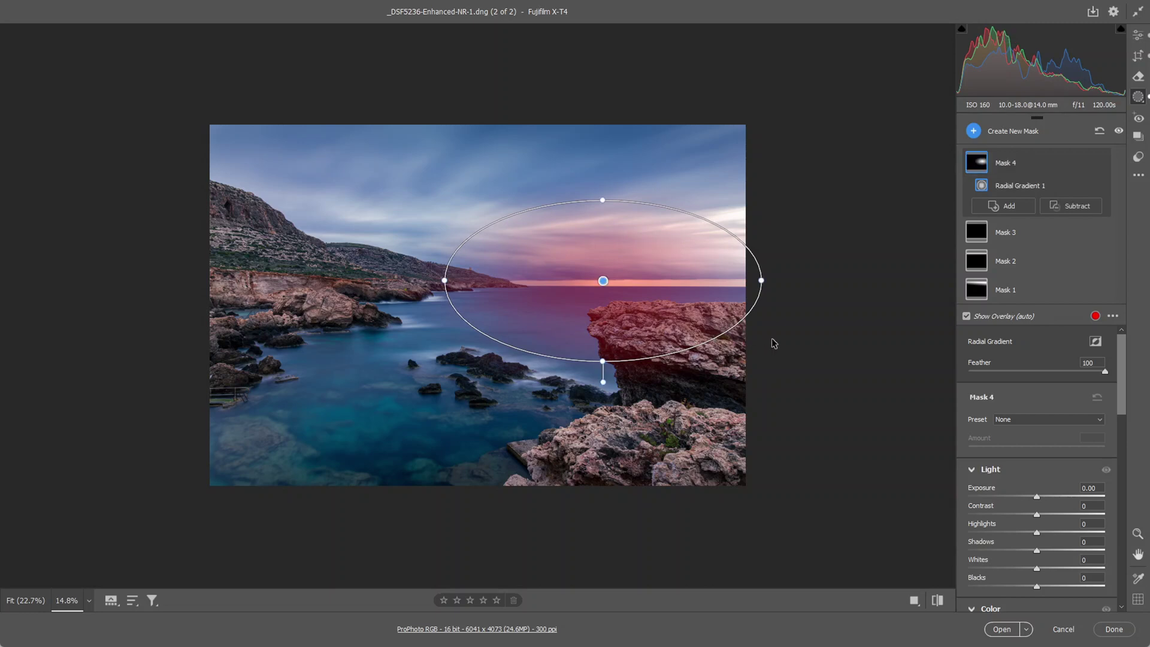
Paint the rocks and sea out of Mask 4 with a size-12 subtracting brush
{"action": "left_click", "coordinate": [1069, 205]}
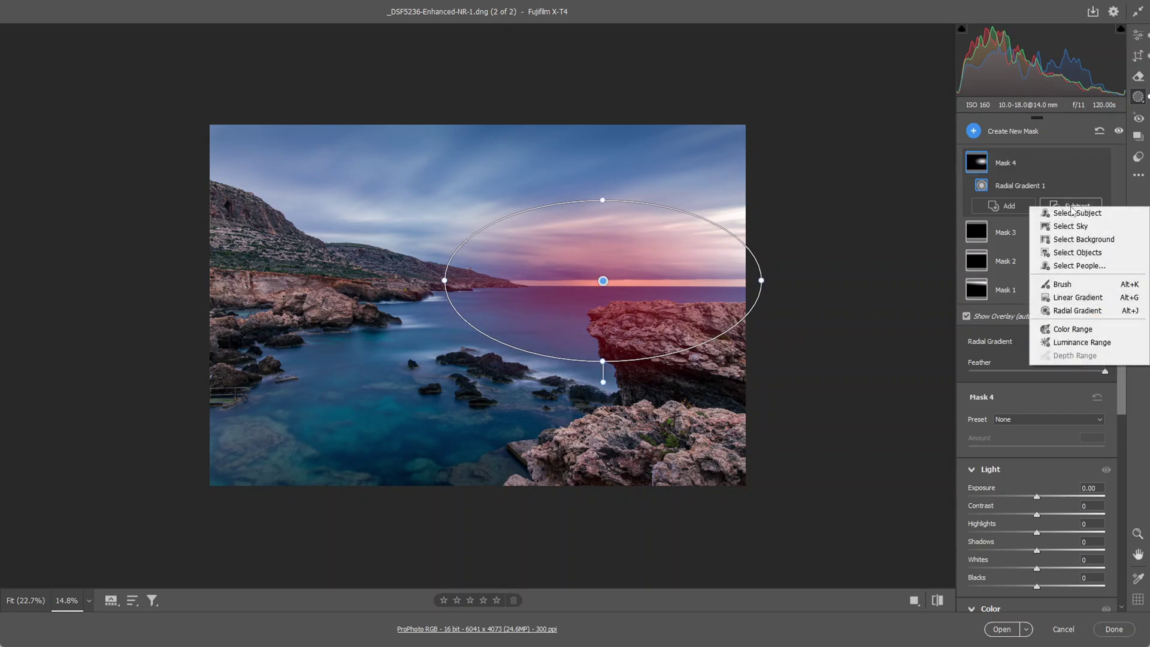
{"action": "left_click", "coordinate": [1062, 287]}
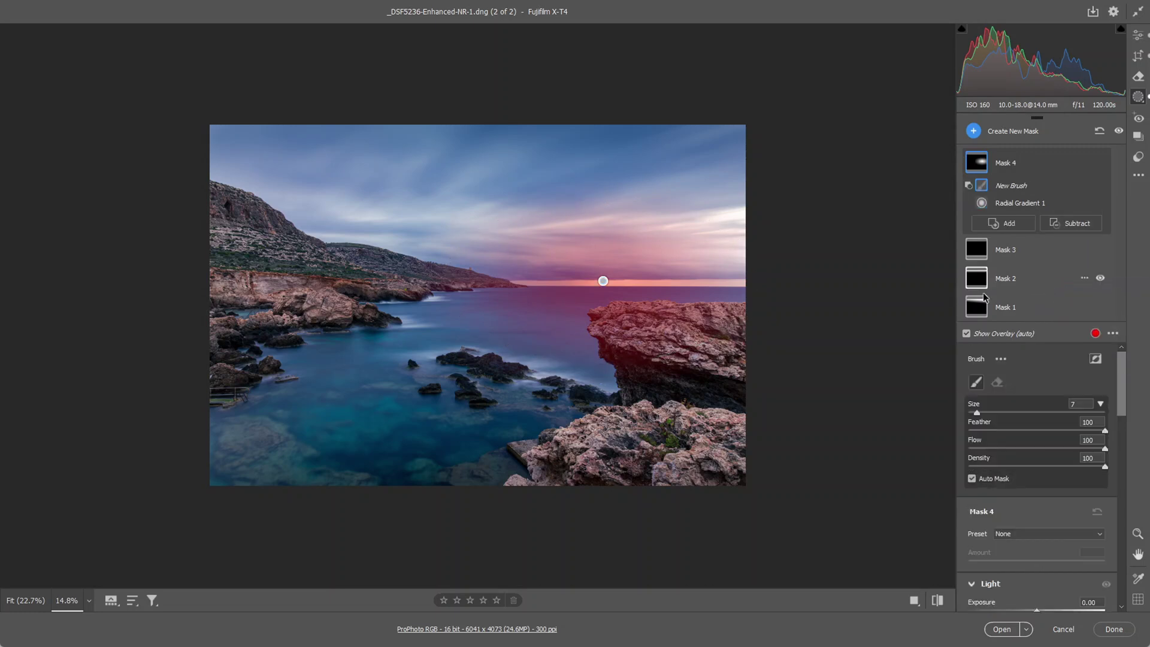
{"action": "key", "text": "bracketright"}
{"action": "key", "text": "bracketright"}
{"action": "key", "text": "bracketright"}
{"action": "key", "text": "bracketright"}
{"action": "key", "text": "bracketright"}
{"action": "mouse_move", "coordinate": [780, 336]}
{"action": "left_mouse_down"}
{"action": "mouse_move", "coordinate": [565, 336]}
{"action": "mouse_move", "coordinate": [762, 335]}
{"action": "mouse_move", "coordinate": [674, 318]}
{"action": "mouse_move", "coordinate": [466, 316]}
{"action": "mouse_move", "coordinate": [653, 338]}
{"action": "mouse_move", "coordinate": [503, 321]}
{"action": "left_mouse_up"}
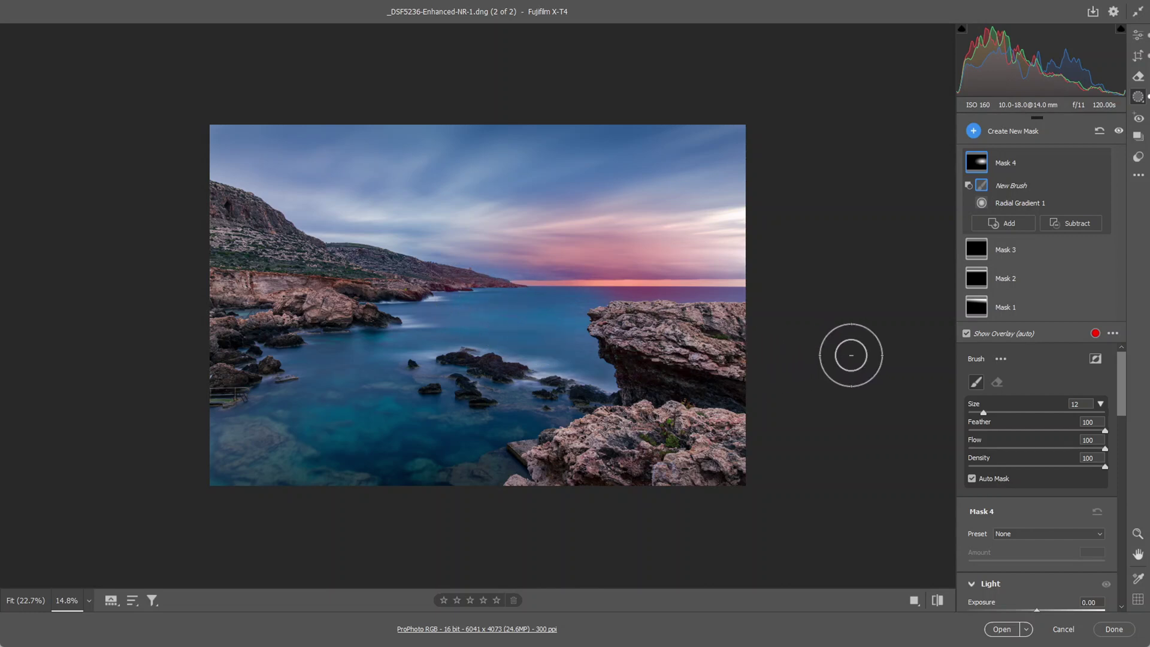
Warm the Mask 4 horizon glow with Temperature +40 and Tint +15
{"action": "key", "text": "Escape"}
{"action": "scroll", "coordinate": [1024, 390], "scroll_direction": "down", "scroll_amount": 3}
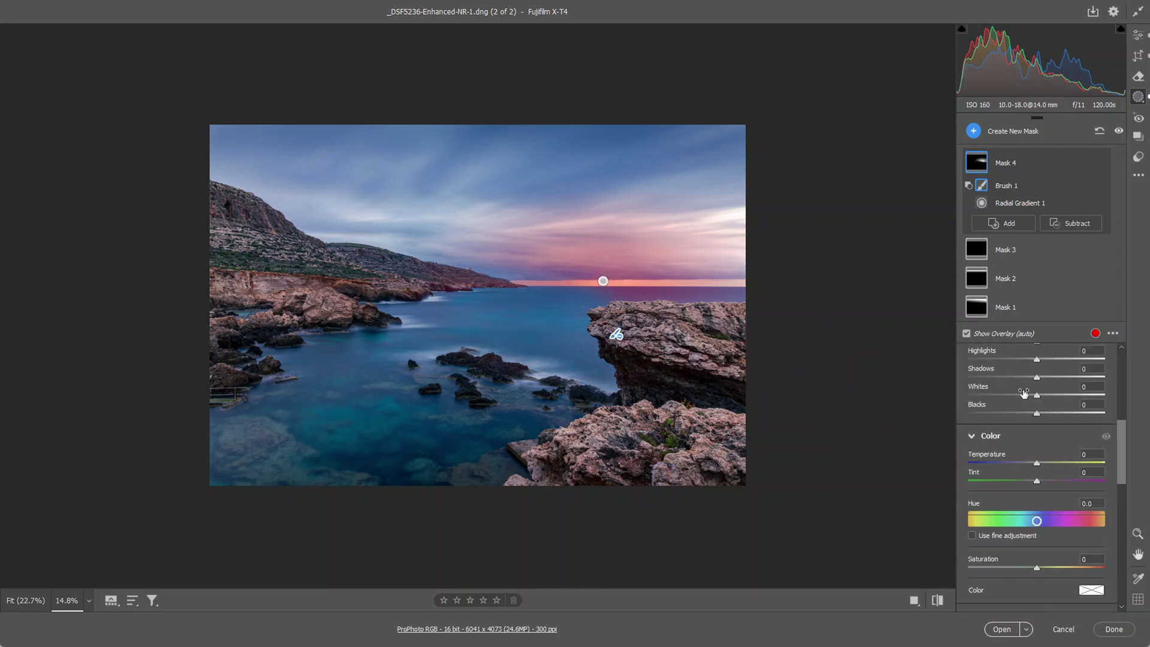
{"action": "scroll", "coordinate": [1024, 392], "scroll_direction": "down", "scroll_amount": 3}
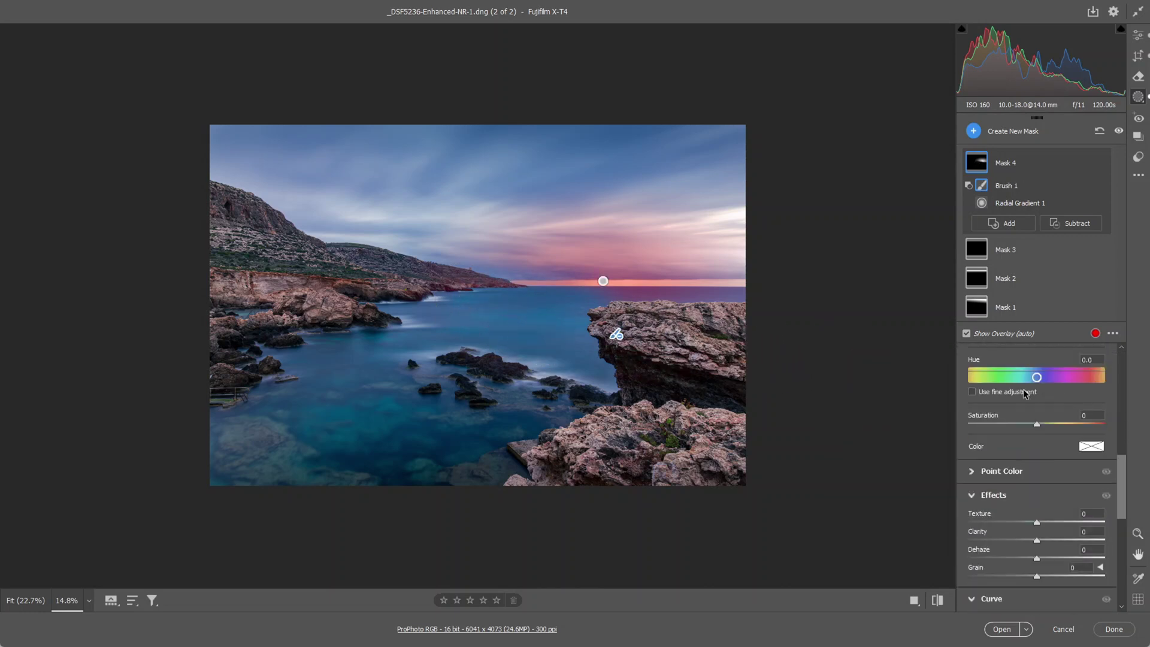
{"action": "scroll", "coordinate": [1023, 390], "scroll_direction": "down", "scroll_amount": 7}
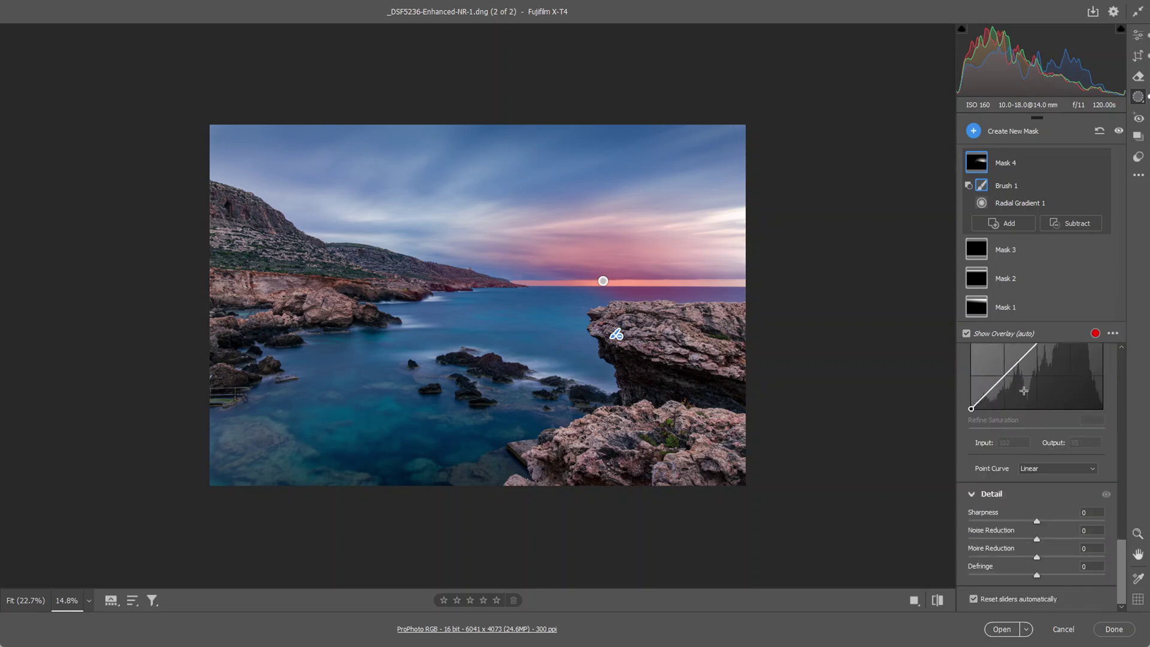
{"action": "scroll", "coordinate": [1026, 414], "scroll_direction": "up", "scroll_amount": 8}
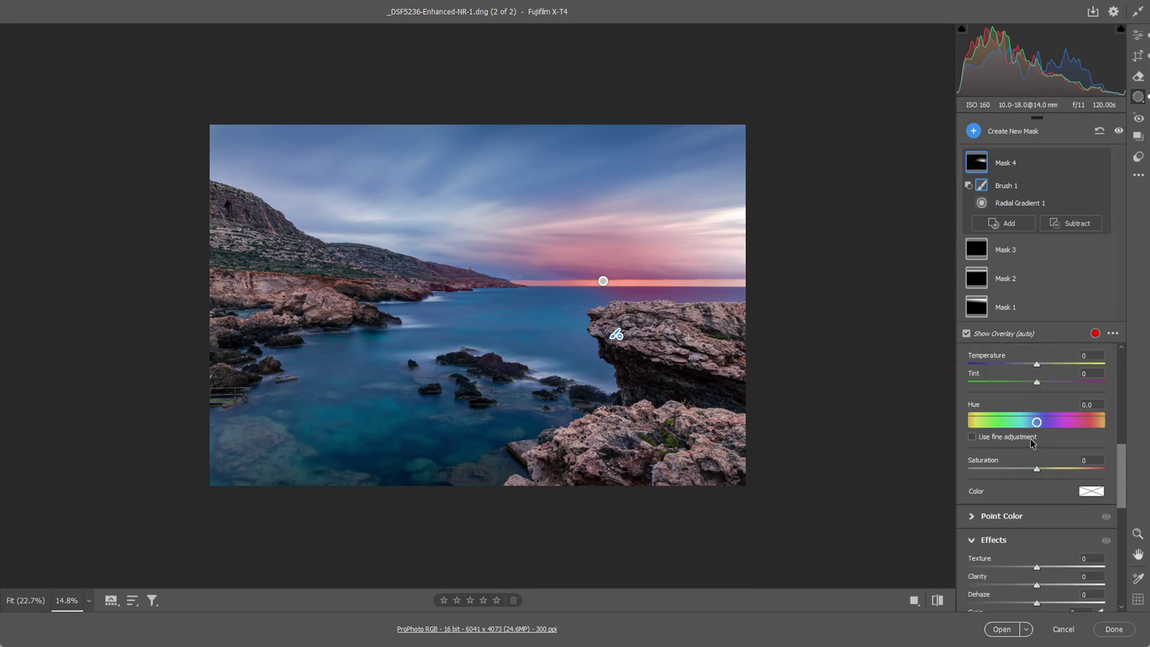
{"action": "scroll", "coordinate": [1032, 443], "scroll_direction": "up", "scroll_amount": 2}
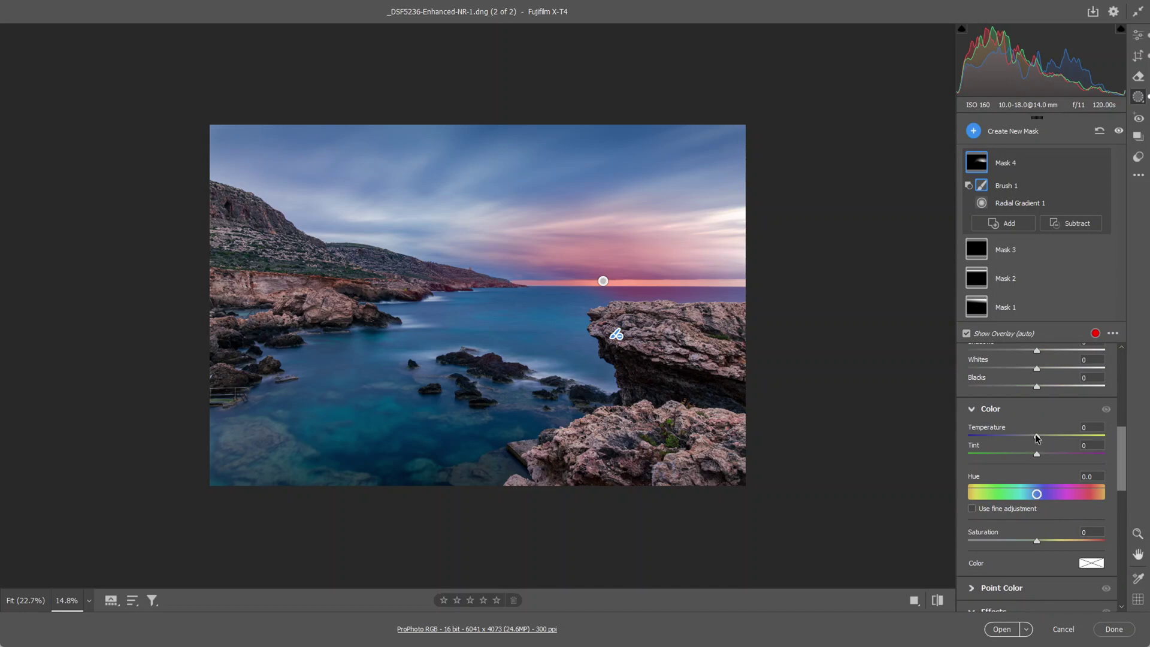
{"action": "left_click_drag", "start_coordinate": [1037, 438], "coordinate": [1039, 439]}
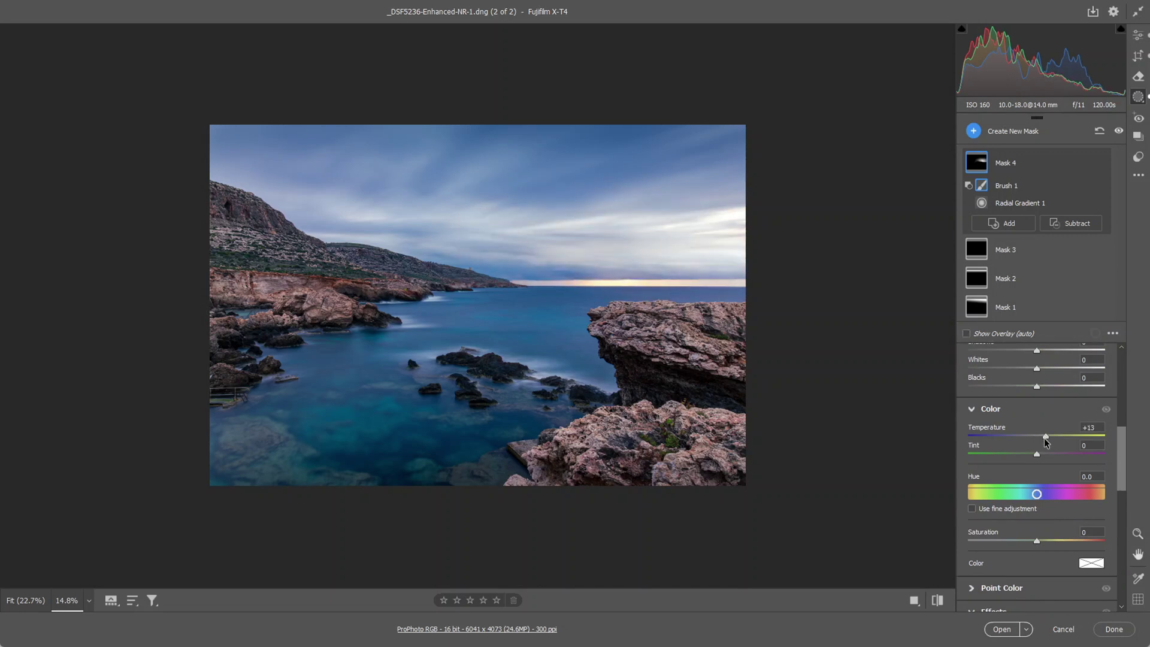
{"action": "left_click_drag", "start_coordinate": [1055, 438], "coordinate": [1060, 439]}
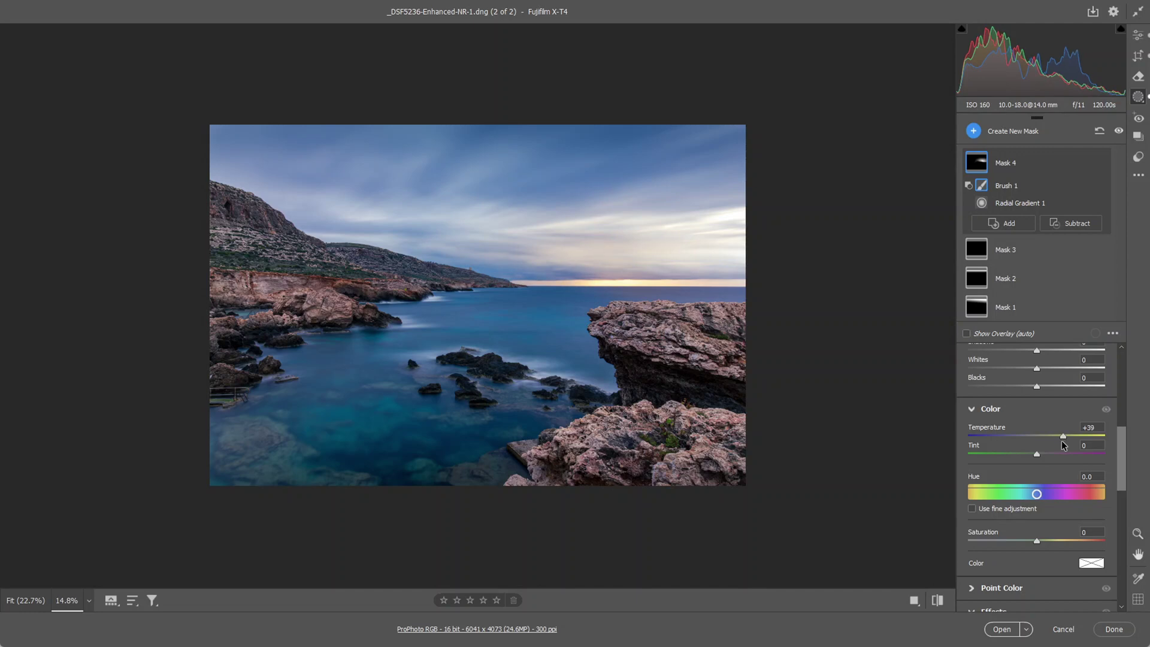
{"action": "mouse_move", "coordinate": [1061, 440]}
{"action": "left_mouse_down"}
{"action": "mouse_move", "coordinate": [1103, 449]}
{"action": "mouse_move", "coordinate": [1063, 449]}
{"action": "left_mouse_up"}
{"action": "left_click_drag", "start_coordinate": [1037, 455], "coordinate": [1038, 454]}
Return to the main edit settings and compare the edit against the original photo
{"action": "left_click", "coordinate": [1137, 37]}
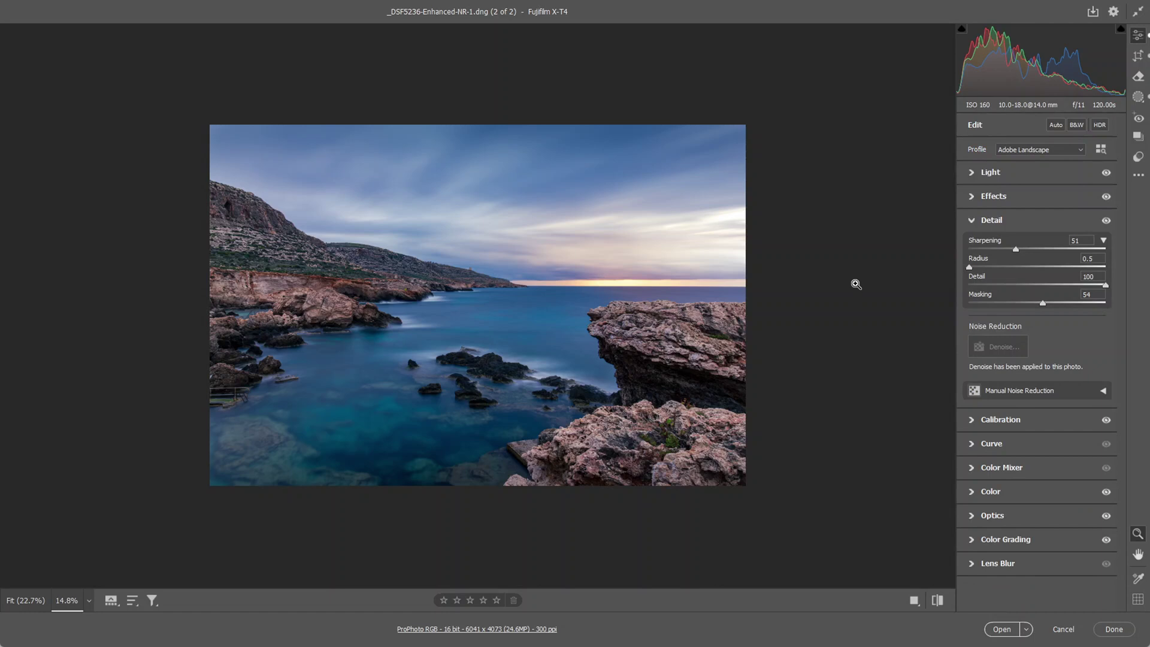
{"action": "key", "text": "backslash"}
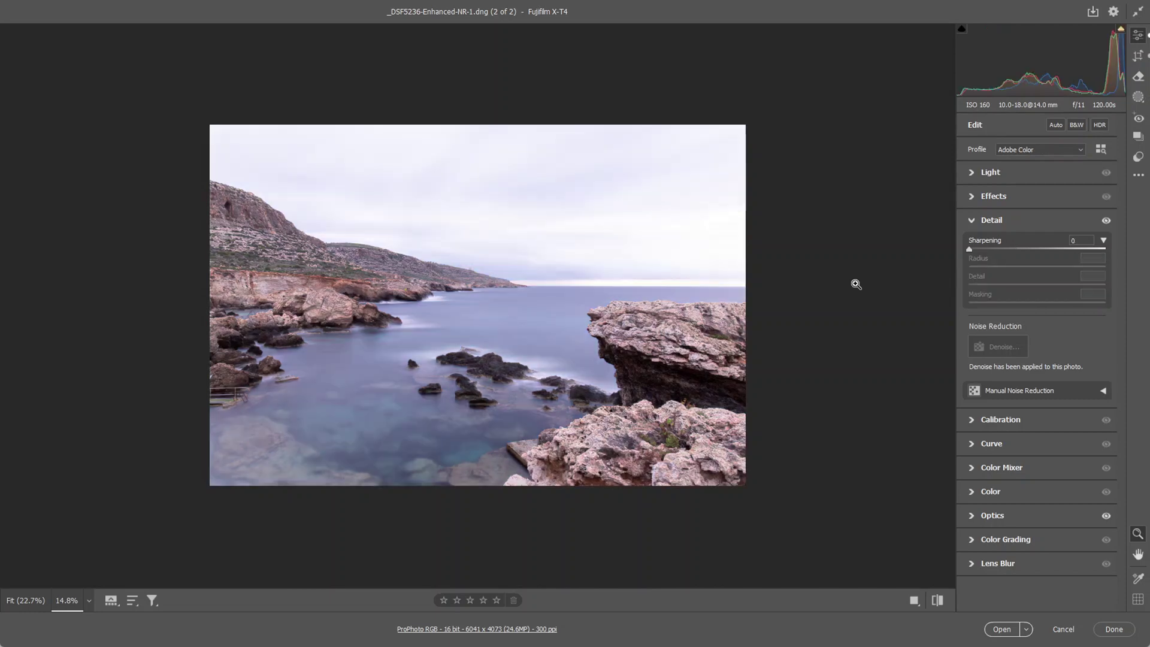
{"action": "key", "text": "backslash"}
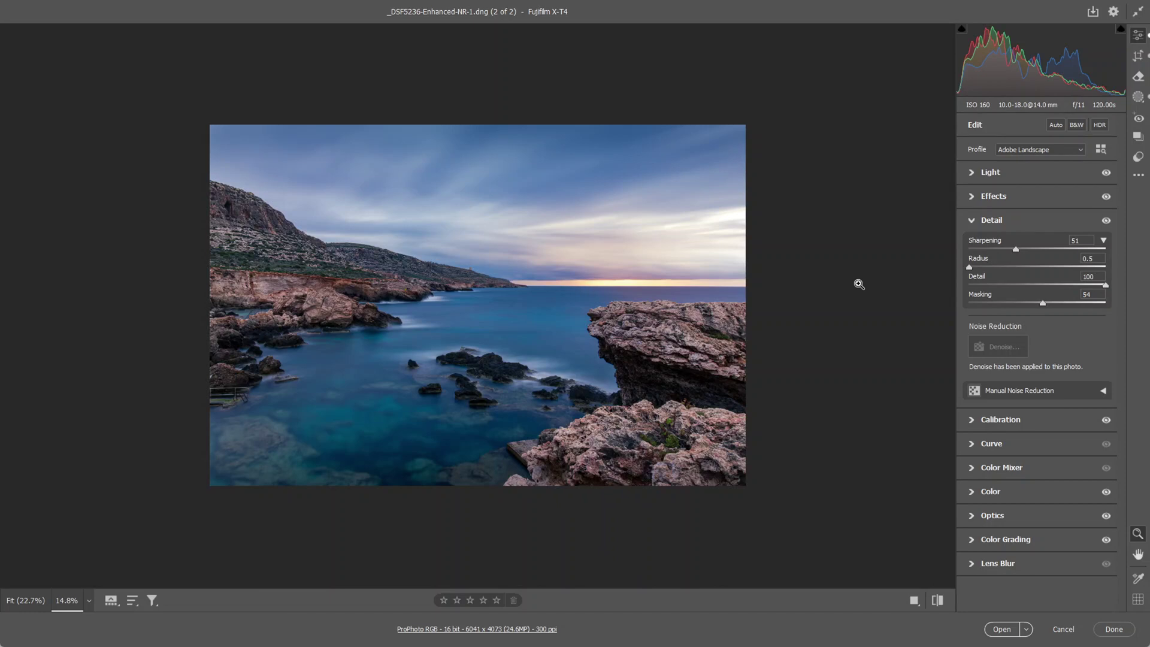
Create brush mask Mask 5 and paint over the right cliff and lower right rocks
{"action": "left_click", "coordinate": [1140, 99]}
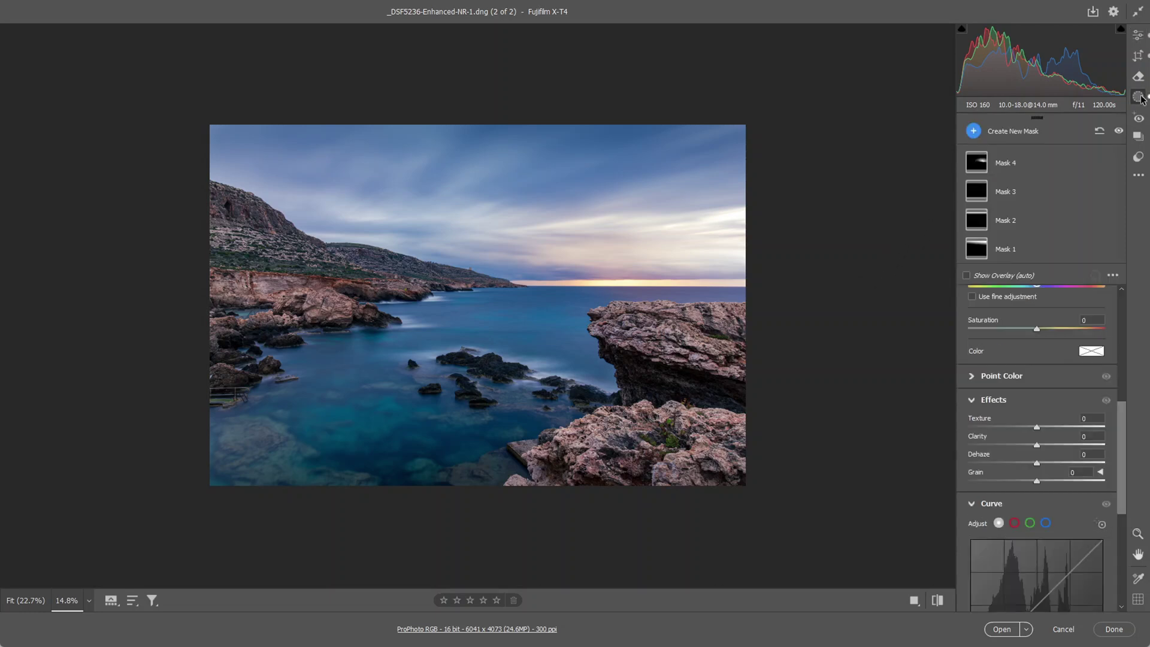
{"action": "left_click", "coordinate": [974, 131]}
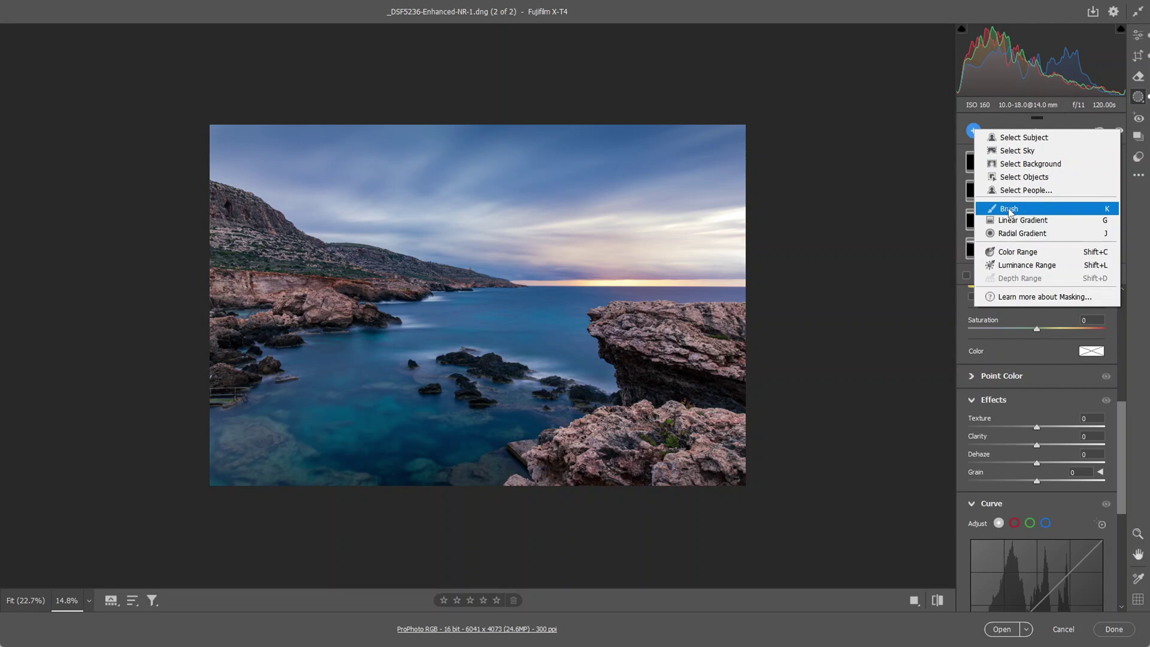
{"action": "left_click", "coordinate": [1010, 209]}
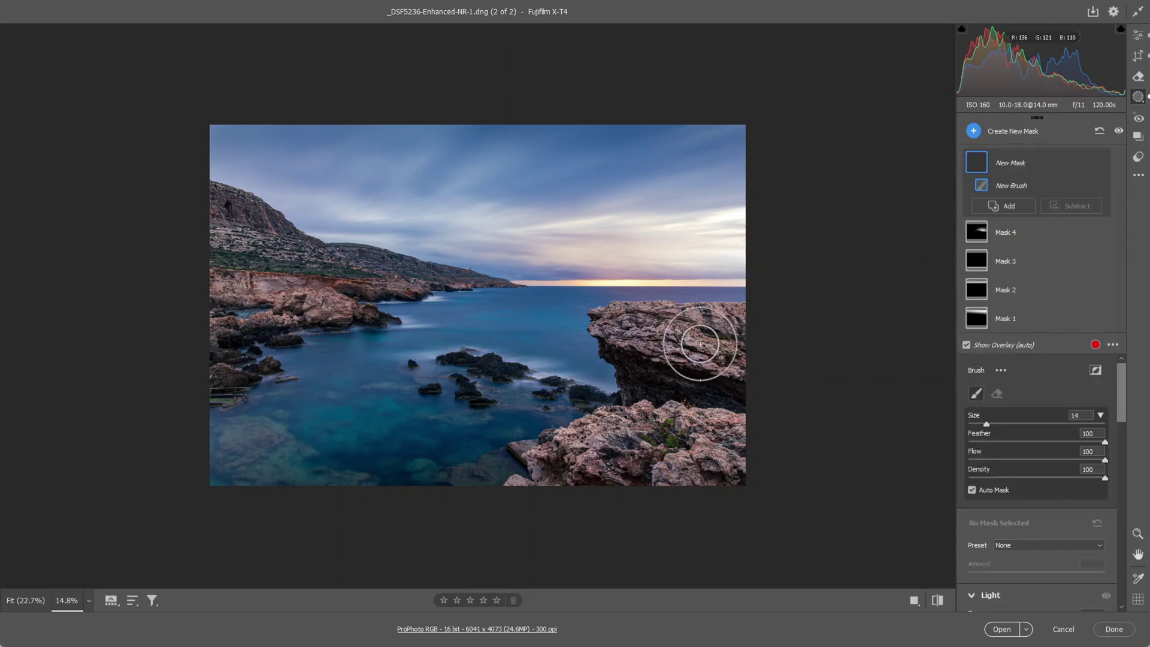
{"action": "key", "text": "bracketleft"}
{"action": "key", "text": "bracketleft"}
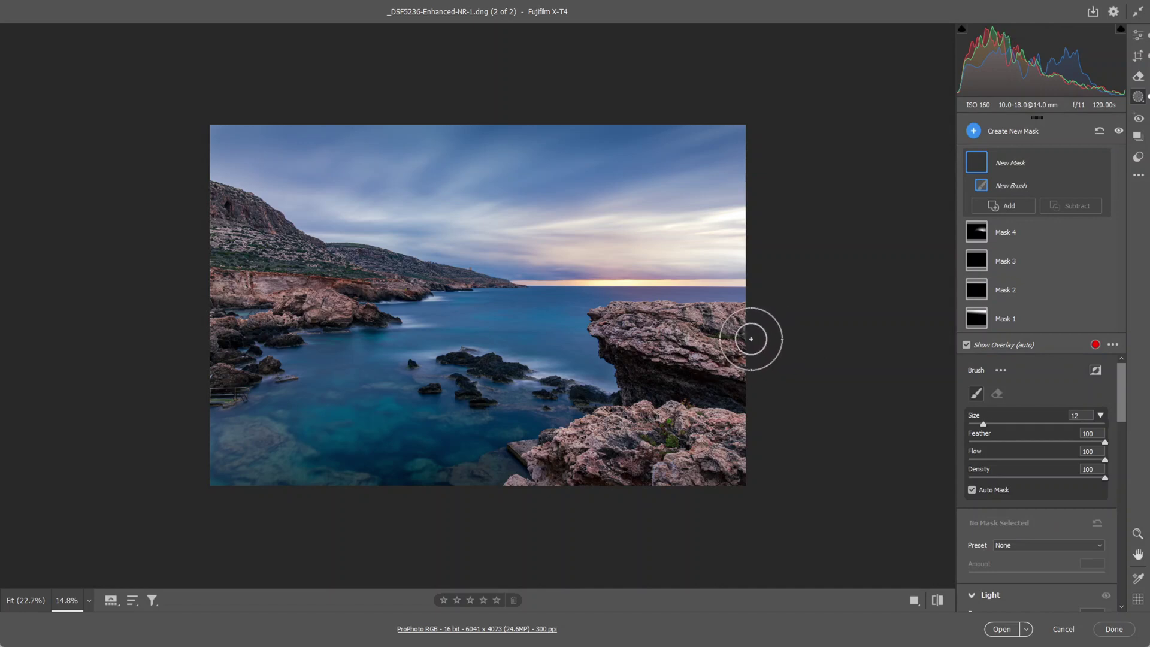
{"action": "mouse_move", "coordinate": [747, 339]}
{"action": "left_mouse_down"}
{"action": "mouse_move", "coordinate": [647, 337]}
{"action": "mouse_move", "coordinate": [664, 372]}
{"action": "mouse_move", "coordinate": [722, 392]}
{"action": "mouse_move", "coordinate": [647, 330]}
{"action": "left_mouse_up"}
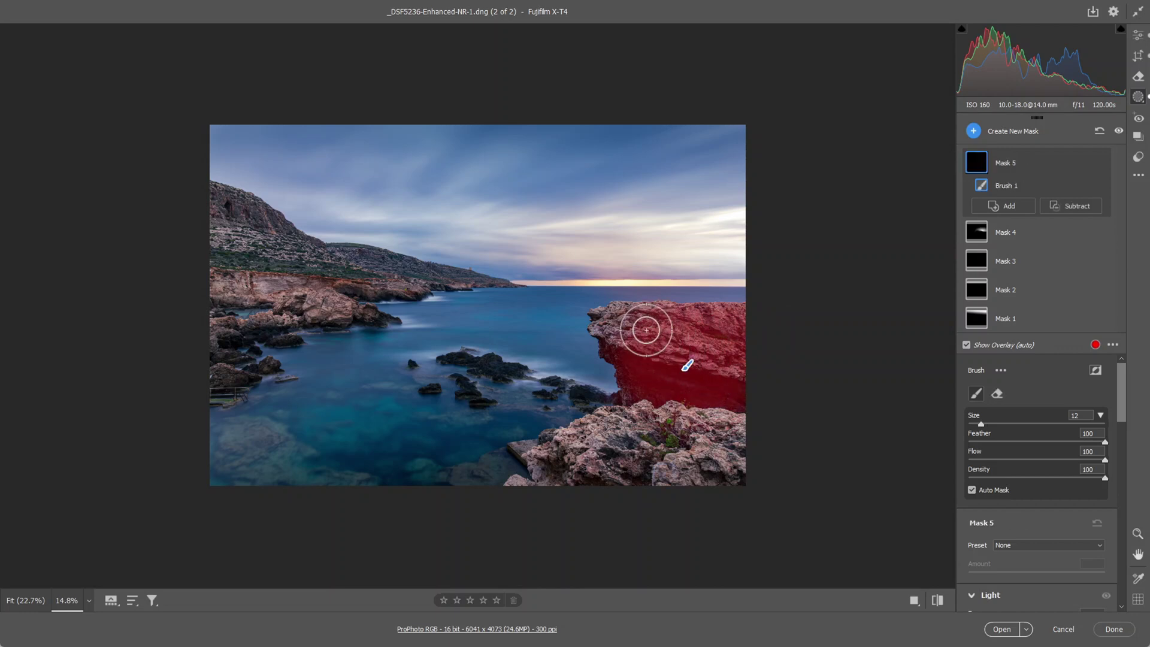
{"action": "key", "text": "bracketleft"}
{"action": "key", "text": "bracketleft"}
{"action": "key", "text": "bracketleft"}
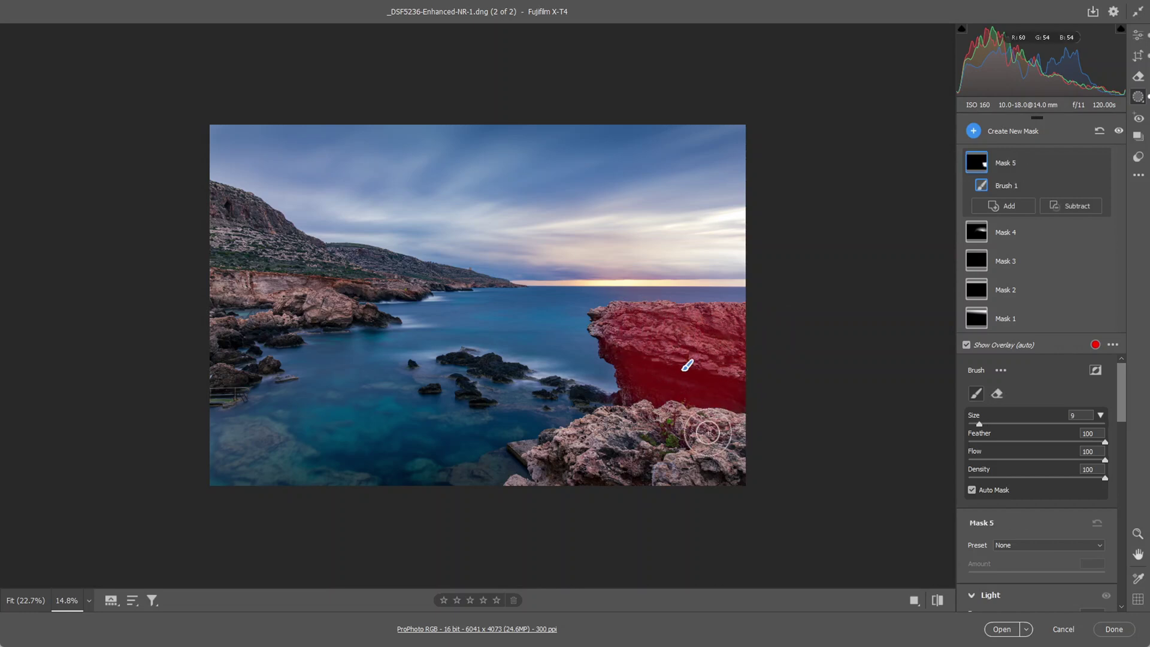
{"action": "mouse_move", "coordinate": [698, 432]}
{"action": "left_mouse_down"}
{"action": "mouse_move", "coordinate": [615, 442]}
{"action": "mouse_move", "coordinate": [555, 466]}
{"action": "mouse_move", "coordinate": [732, 476]}
{"action": "mouse_move", "coordinate": [713, 457]}
{"action": "left_mouse_up"}
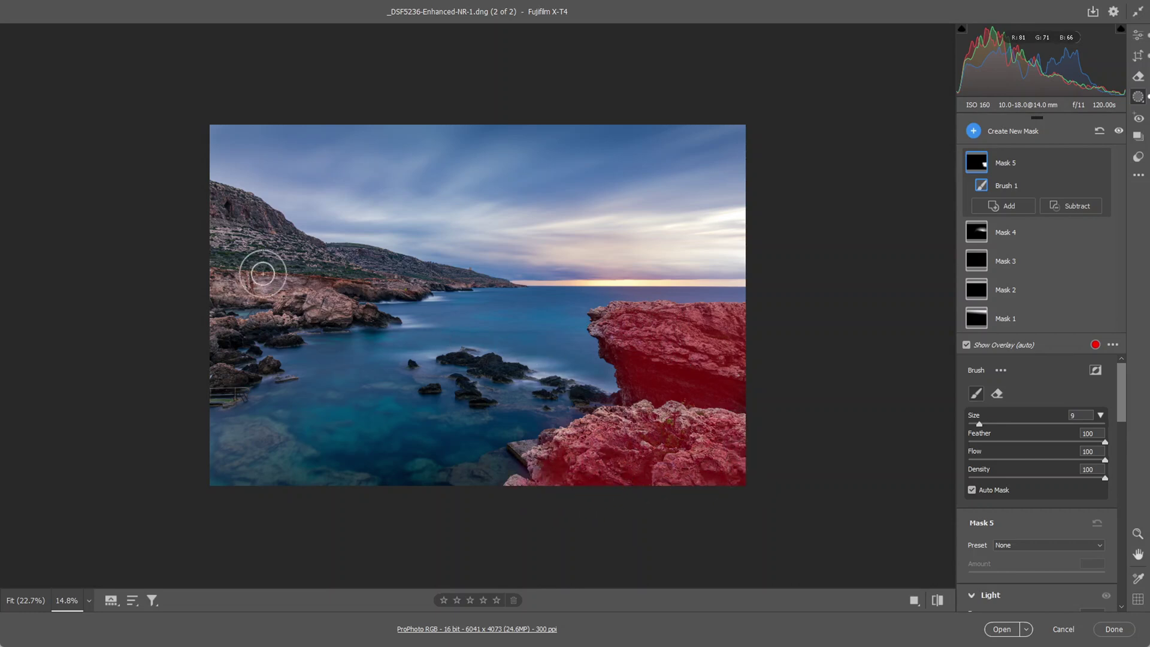
Extend Mask 5 over the upper-left hillside and the rocks along the left edge
{"action": "mouse_move", "coordinate": [233, 223]}
{"action": "left_mouse_down"}
{"action": "mouse_move", "coordinate": [268, 252]}
{"action": "mouse_move", "coordinate": [240, 276]}
{"action": "mouse_move", "coordinate": [308, 291]}
{"action": "mouse_move", "coordinate": [299, 270]}
{"action": "mouse_move", "coordinate": [324, 272]}
{"action": "left_mouse_up"}
{"action": "key", "text": "bracketleft"}
{"action": "key", "text": "bracketleft"}
{"action": "key", "text": "bracketleft"}
{"action": "key", "text": "bracketleft"}
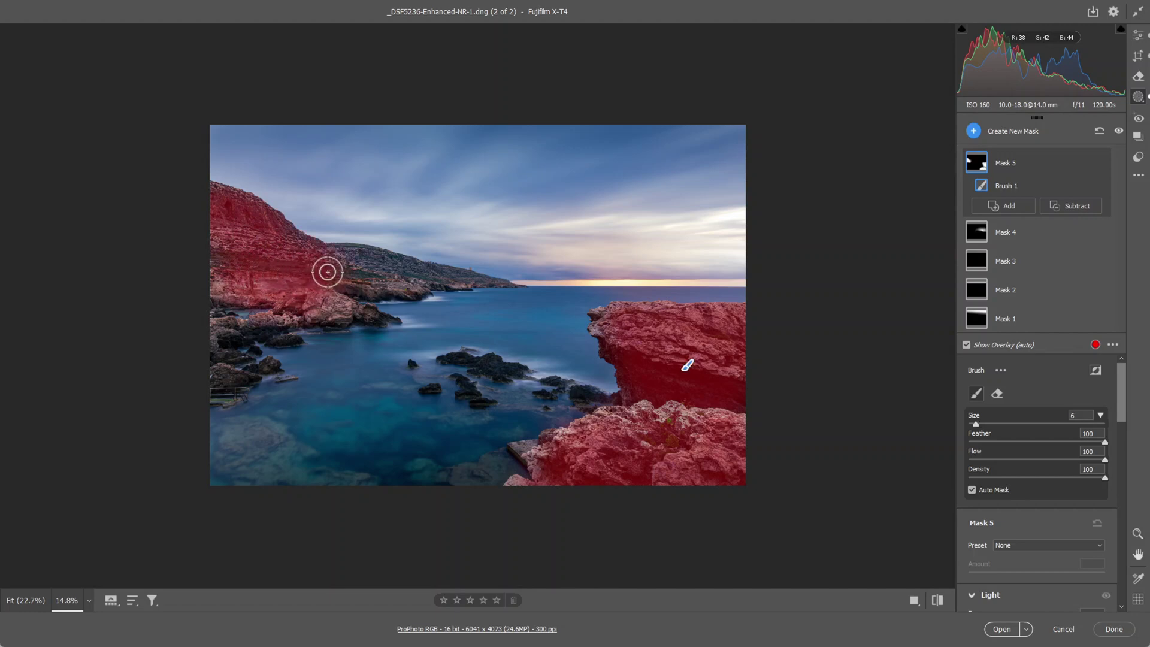
{"action": "key", "text": "bracketright"}
{"action": "mouse_move", "coordinate": [334, 264]}
{"action": "left_mouse_down"}
{"action": "mouse_move", "coordinate": [405, 272]}
{"action": "mouse_move", "coordinate": [395, 277]}
{"action": "left_mouse_up"}
{"action": "mouse_move", "coordinate": [292, 312]}
{"action": "left_mouse_down"}
{"action": "mouse_move", "coordinate": [224, 326]}
{"action": "mouse_move", "coordinate": [216, 339]}
{"action": "left_mouse_up"}
{"action": "left_click_drag", "start_coordinate": [227, 378], "coordinate": [228, 367]}
{"action": "left_click_drag", "start_coordinate": [353, 291], "coordinate": [443, 280]}
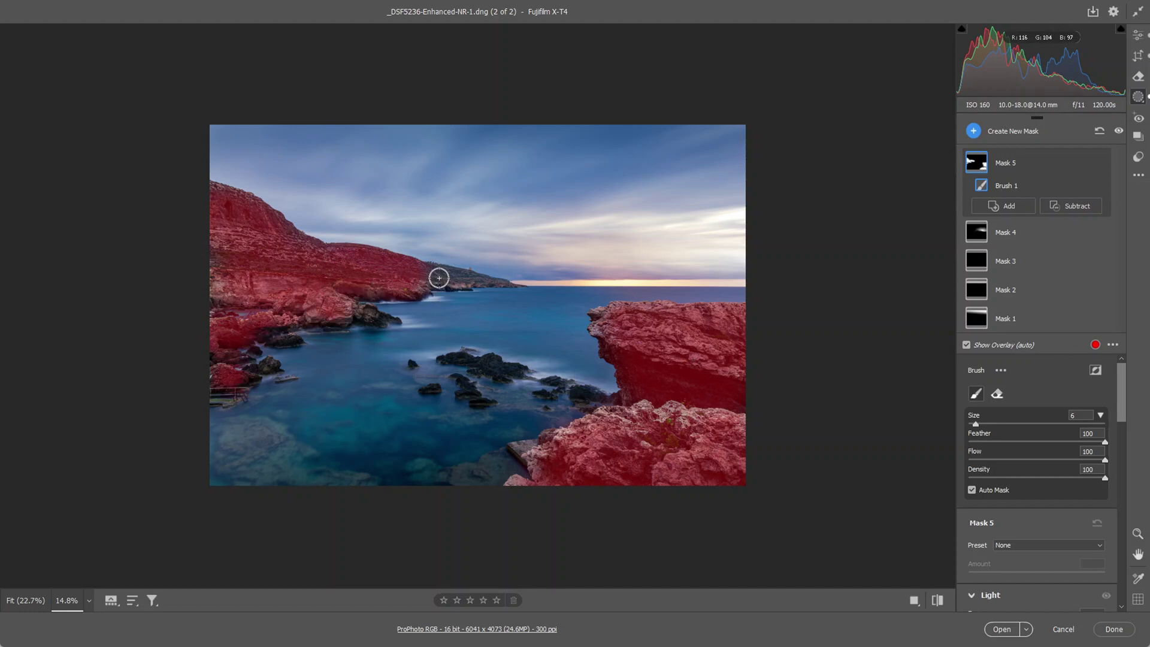
{"action": "key", "text": "bracketright"}
{"action": "key", "text": "bracketright"}
{"action": "key", "text": "bracketleft"}
{"action": "key", "text": "bracketleft"}
{"action": "key", "text": "bracketright"}
{"action": "key", "text": "bracketright"}
{"action": "key", "text": "bracketright"}
{"action": "key", "text": "bracketright"}
{"action": "key", "text": "bracketright"}
{"action": "key", "text": "bracketright"}
{"action": "key", "text": "bracketright"}
{"action": "key", "text": "bracketright"}
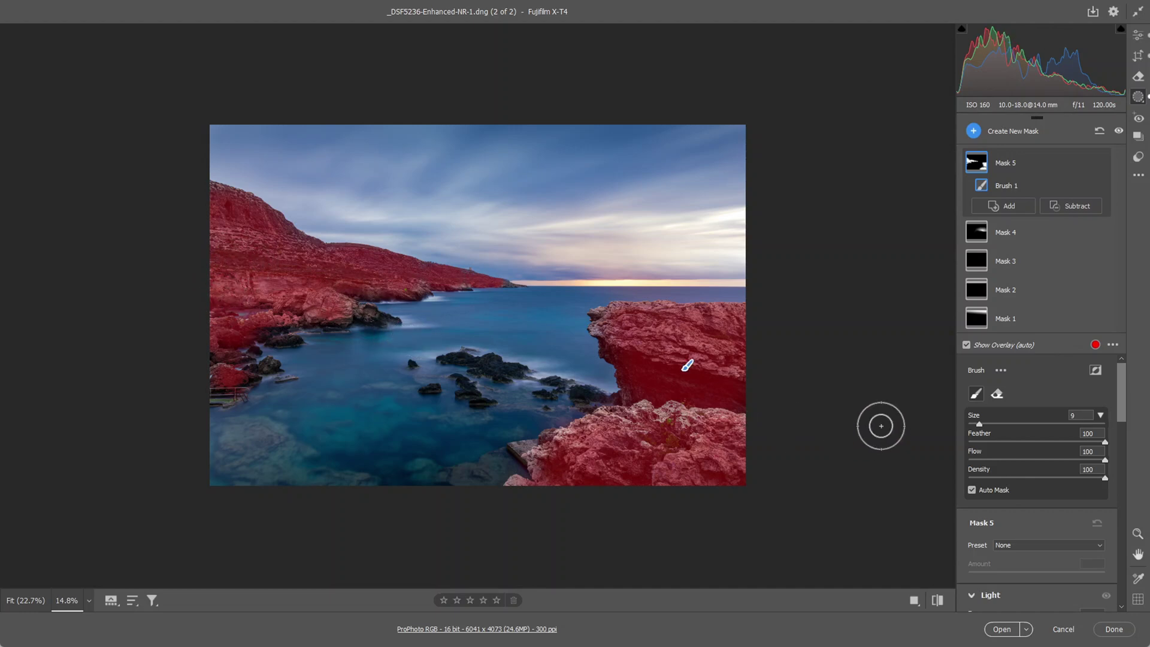
Scroll Mask 5's adjustment sliders down toward the Detail section
{"action": "scroll", "coordinate": [997, 457], "scroll_direction": "down", "scroll_amount": 5}
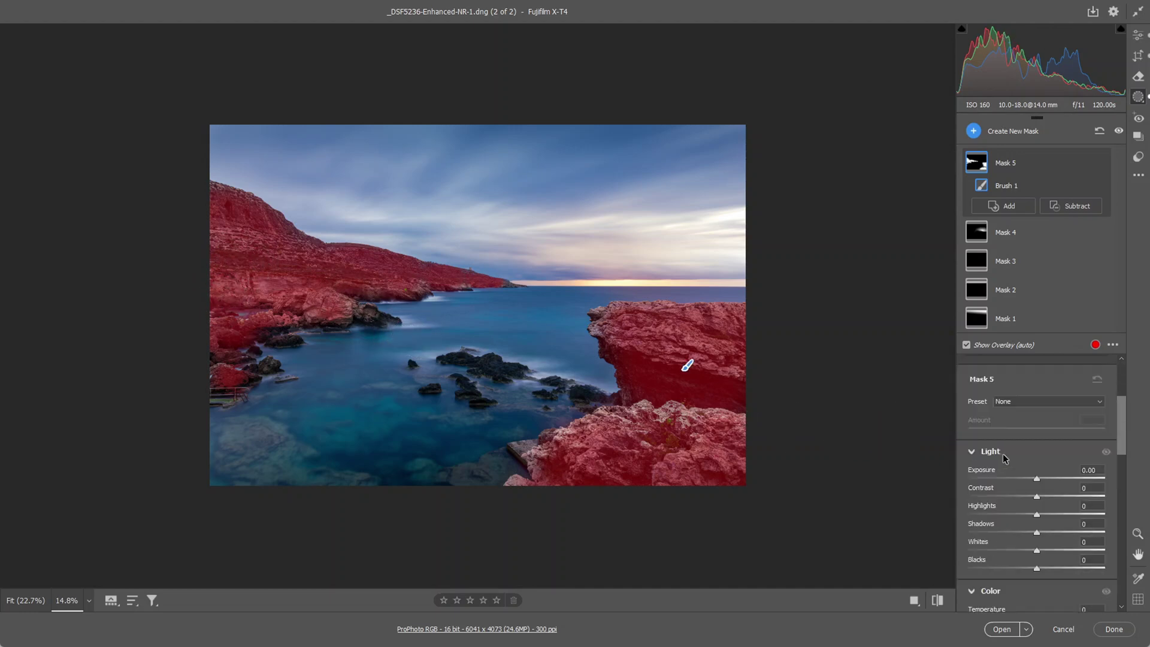
{"action": "scroll", "coordinate": [1073, 453], "scroll_direction": "down", "scroll_amount": 6}
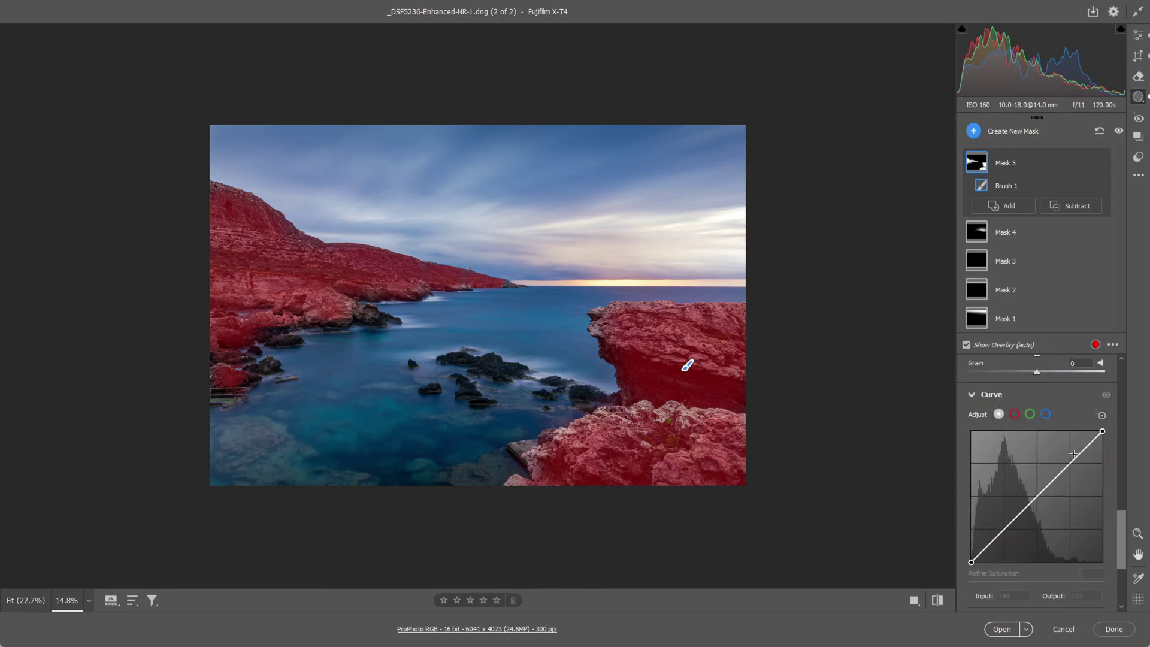
{"action": "scroll", "coordinate": [1073, 453], "scroll_direction": "down", "scroll_amount": 3}
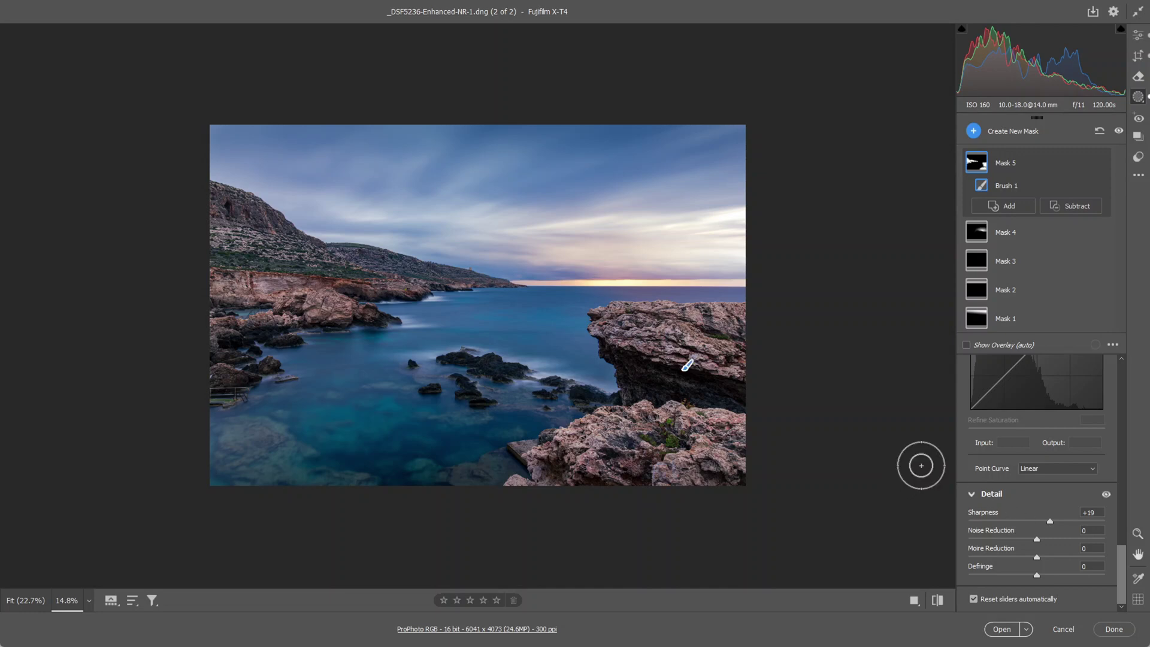
Start brush mask Mask 6 and paint the left cliff, lower-left rocks and right rock edge
{"action": "left_click", "coordinate": [974, 131]}
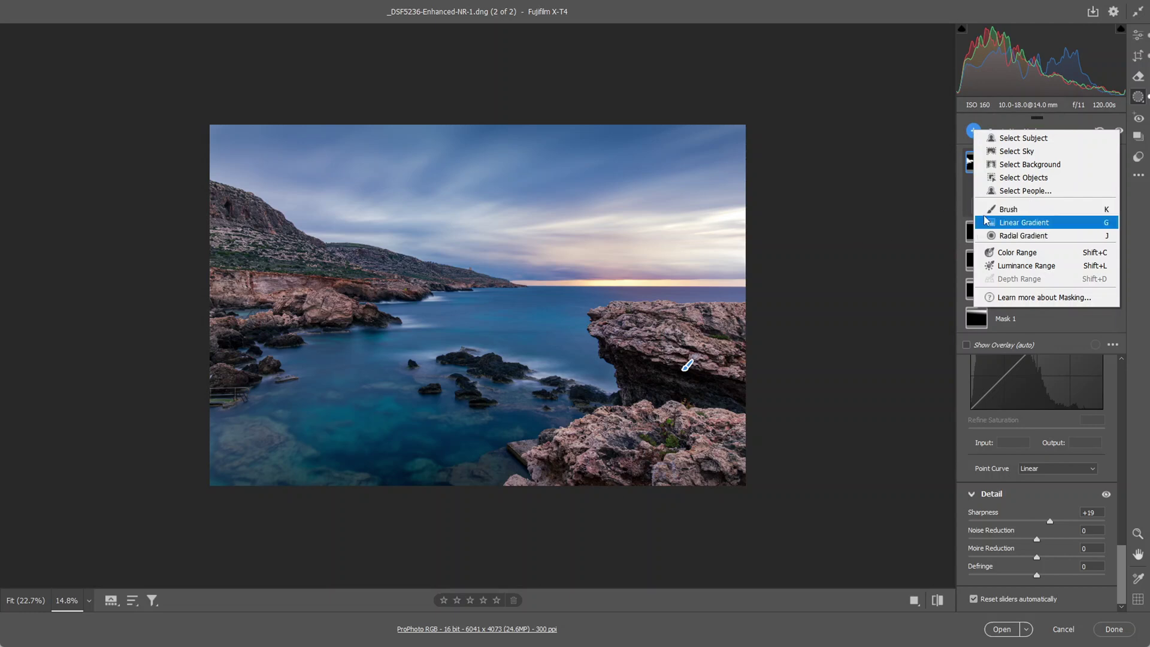
{"action": "left_click", "coordinate": [999, 209]}
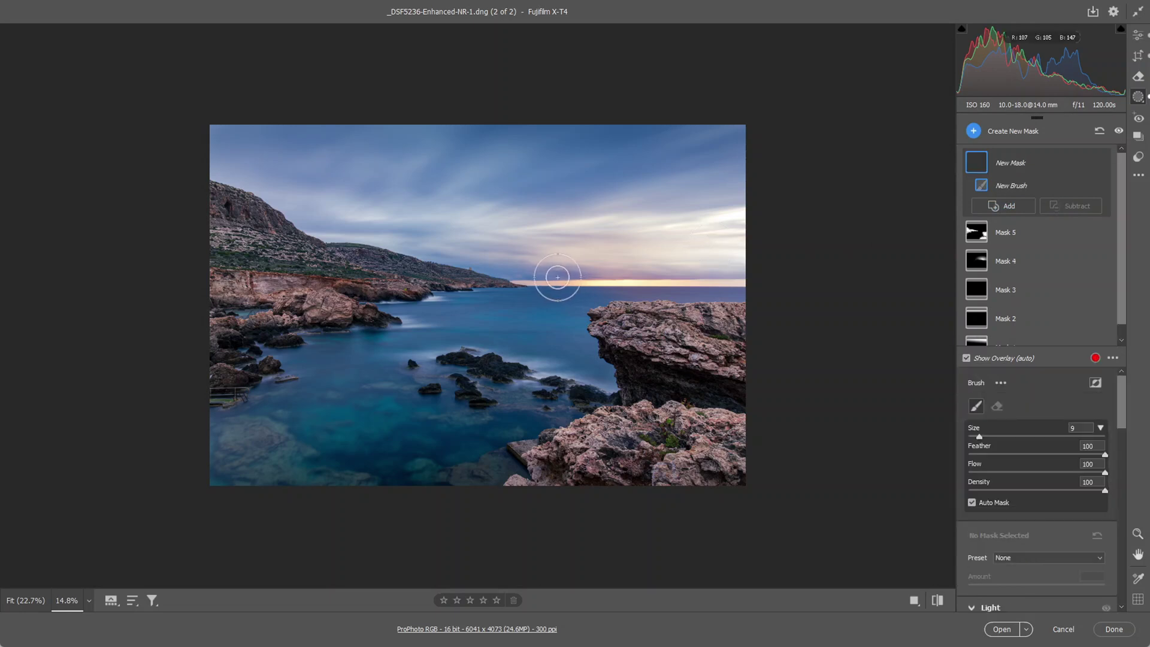
{"action": "key", "text": "bracketright"}
{"action": "key", "text": "bracketleft"}
{"action": "key", "text": "bracketleft"}
{"action": "key", "text": "bracketleft"}
{"action": "key", "text": "bracketleft"}
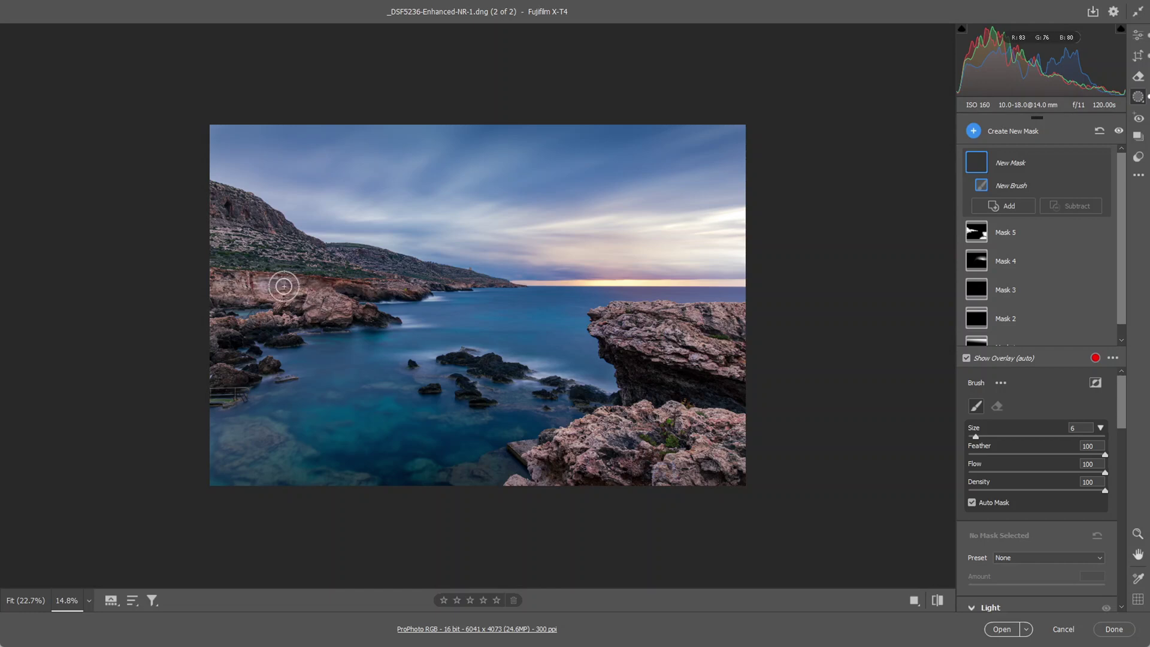
{"action": "key", "text": "bracketright"}
{"action": "key", "text": "bracketright"}
{"action": "key", "text": "bracketleft"}
{"action": "key", "text": "bracketleft"}
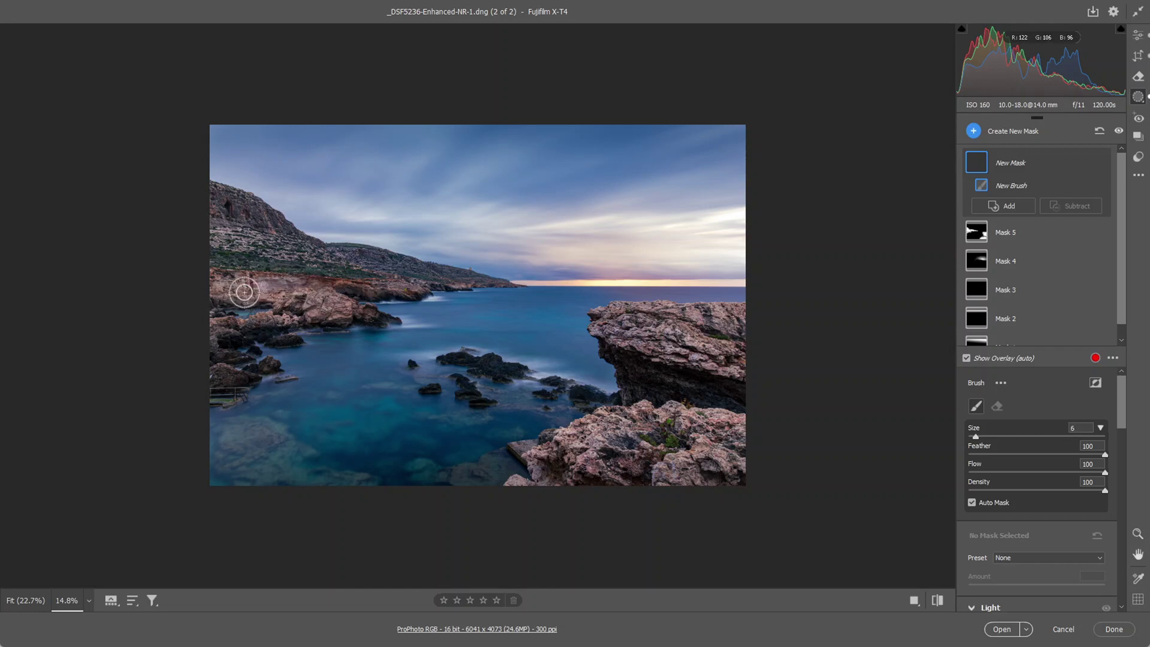
{"action": "mouse_move", "coordinate": [239, 288]}
{"action": "left_mouse_down"}
{"action": "mouse_move", "coordinate": [213, 283]}
{"action": "mouse_move", "coordinate": [290, 285]}
{"action": "mouse_move", "coordinate": [336, 308]}
{"action": "mouse_move", "coordinate": [310, 283]}
{"action": "left_mouse_up"}
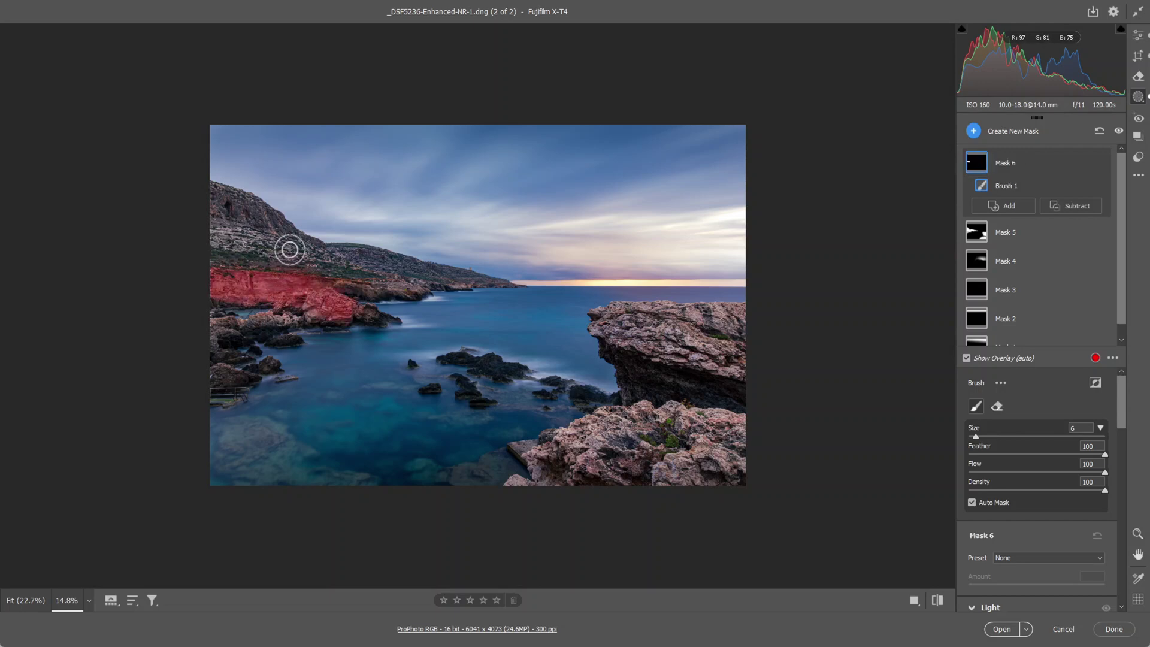
{"action": "mouse_move", "coordinate": [290, 250]}
{"action": "left_mouse_down"}
{"action": "mouse_move", "coordinate": [228, 242]}
{"action": "mouse_move", "coordinate": [380, 279]}
{"action": "mouse_move", "coordinate": [334, 257]}
{"action": "mouse_move", "coordinate": [380, 260]}
{"action": "mouse_move", "coordinate": [341, 258]}
{"action": "left_mouse_up"}
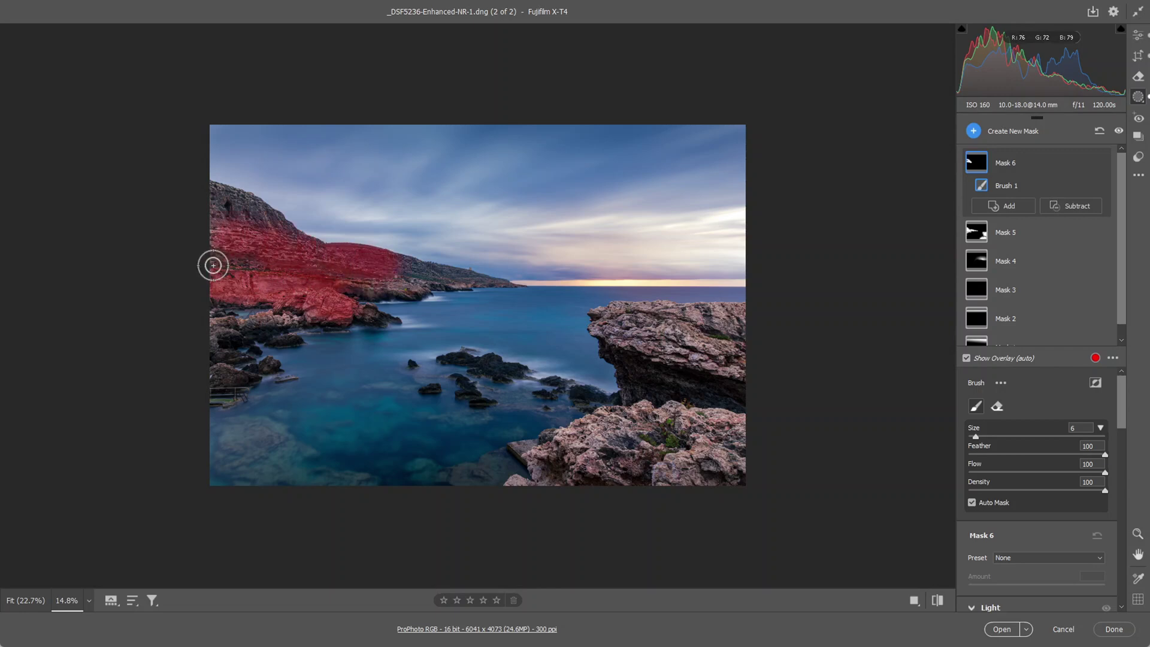
{"action": "mouse_move", "coordinate": [240, 315]}
{"action": "left_mouse_down"}
{"action": "mouse_move", "coordinate": [216, 321]}
{"action": "mouse_move", "coordinate": [259, 318]}
{"action": "left_mouse_up"}
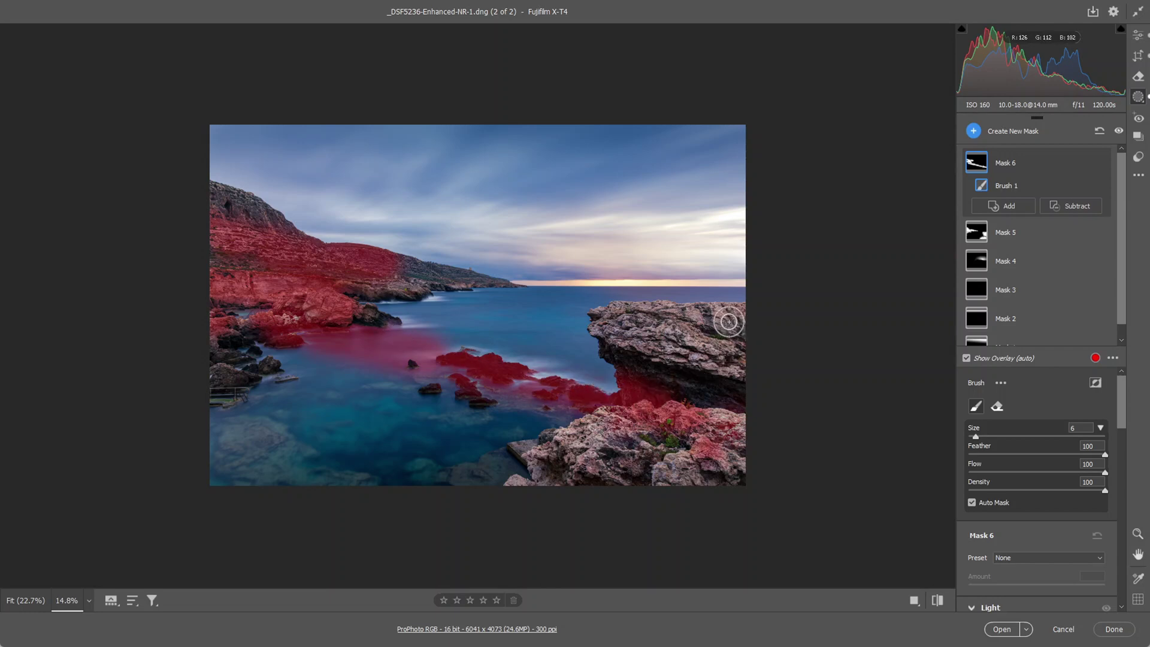
{"action": "mouse_move", "coordinate": [728, 319]}
{"action": "left_mouse_down"}
{"action": "mouse_move", "coordinate": [638, 320]}
{"action": "mouse_move", "coordinate": [723, 349]}
{"action": "mouse_move", "coordinate": [664, 333]}
{"action": "left_mouse_up"}
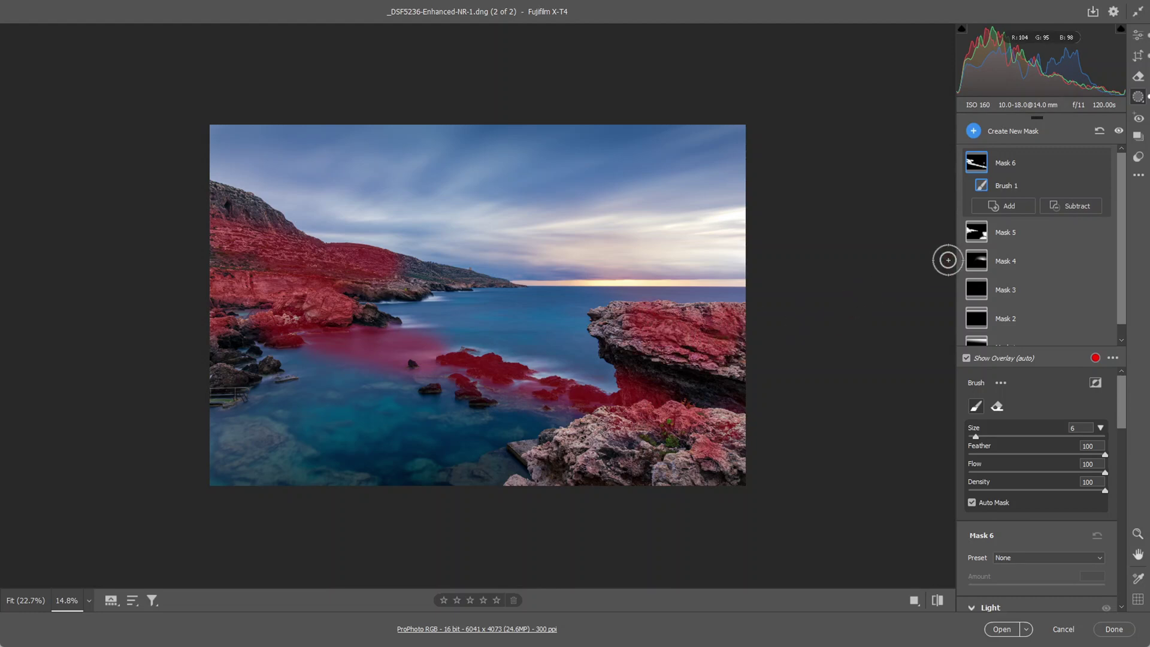
Erase Mask 6 from the water and trim a thin strip off the cliff edge
{"action": "left_click", "coordinate": [1071, 206]}
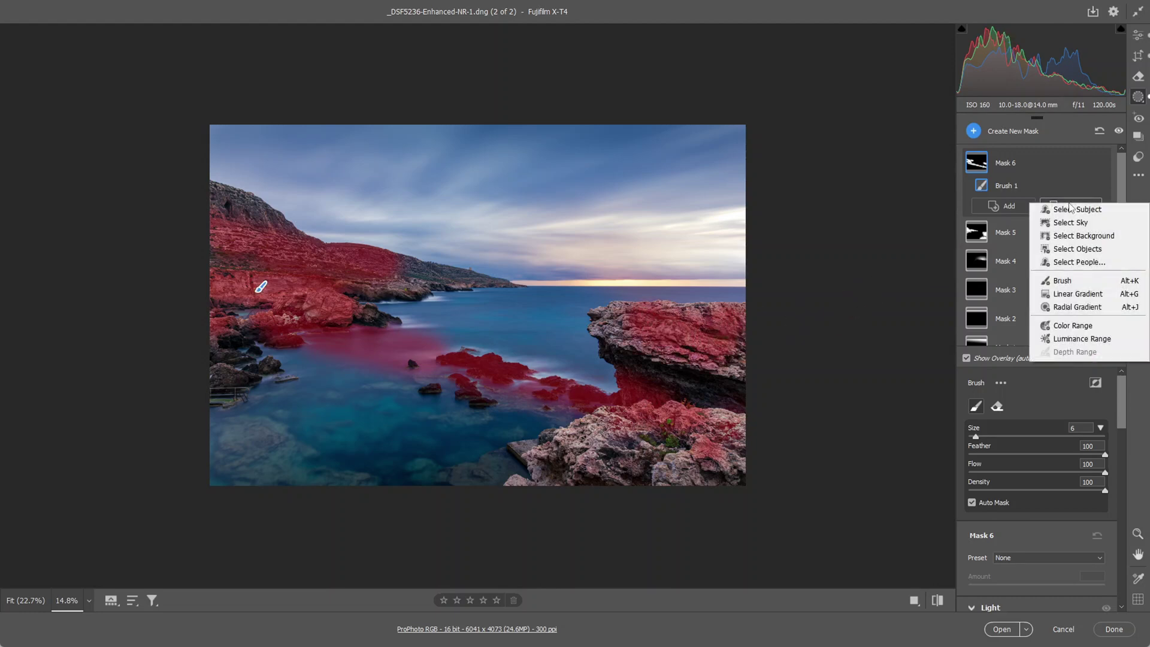
{"action": "left_click", "coordinate": [1072, 281]}
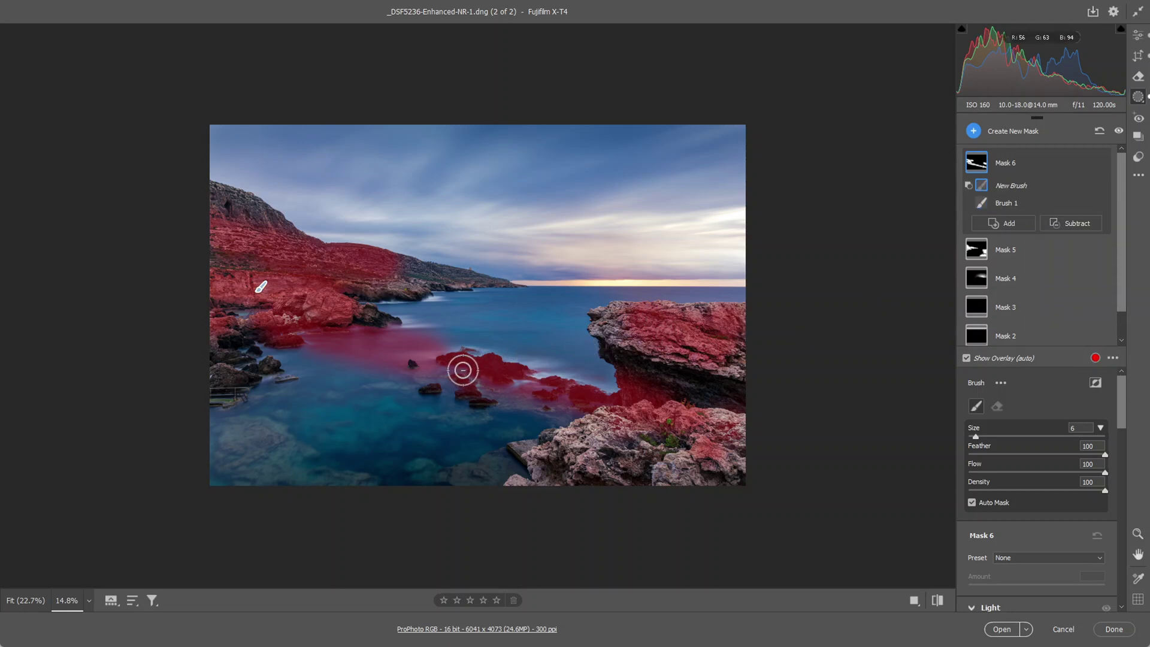
{"action": "key", "text": "bracketright"}
{"action": "key", "text": "bracketright"}
{"action": "key", "text": "bracketright"}
{"action": "mouse_move", "coordinate": [441, 342]}
{"action": "left_mouse_down"}
{"action": "mouse_move", "coordinate": [391, 379]}
{"action": "mouse_move", "coordinate": [435, 354]}
{"action": "mouse_move", "coordinate": [314, 353]}
{"action": "mouse_move", "coordinate": [463, 343]}
{"action": "mouse_move", "coordinate": [419, 360]}
{"action": "mouse_move", "coordinate": [528, 368]}
{"action": "mouse_move", "coordinate": [527, 382]}
{"action": "mouse_move", "coordinate": [593, 389]}
{"action": "mouse_move", "coordinate": [553, 386]}
{"action": "mouse_move", "coordinate": [590, 383]}
{"action": "left_mouse_up"}
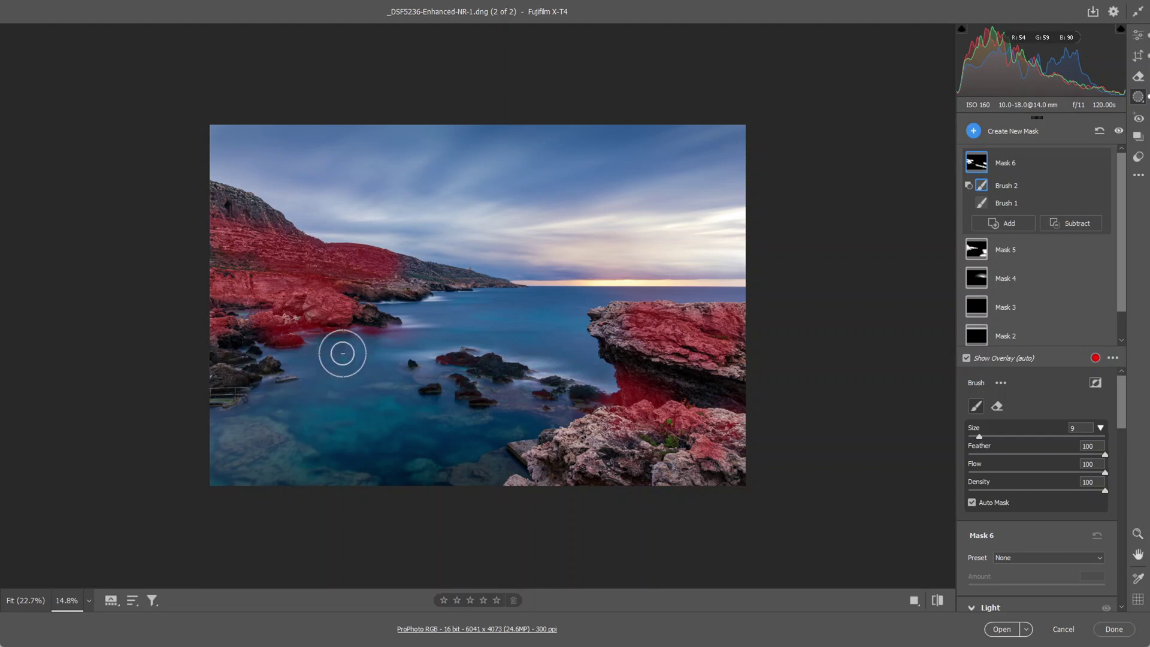
{"action": "key", "text": "bracketleft"}
{"action": "key", "text": "bracketleft"}
{"action": "key", "text": "bracketleft"}
{"action": "key", "text": "bracketleft"}
{"action": "key", "text": "bracketleft"}
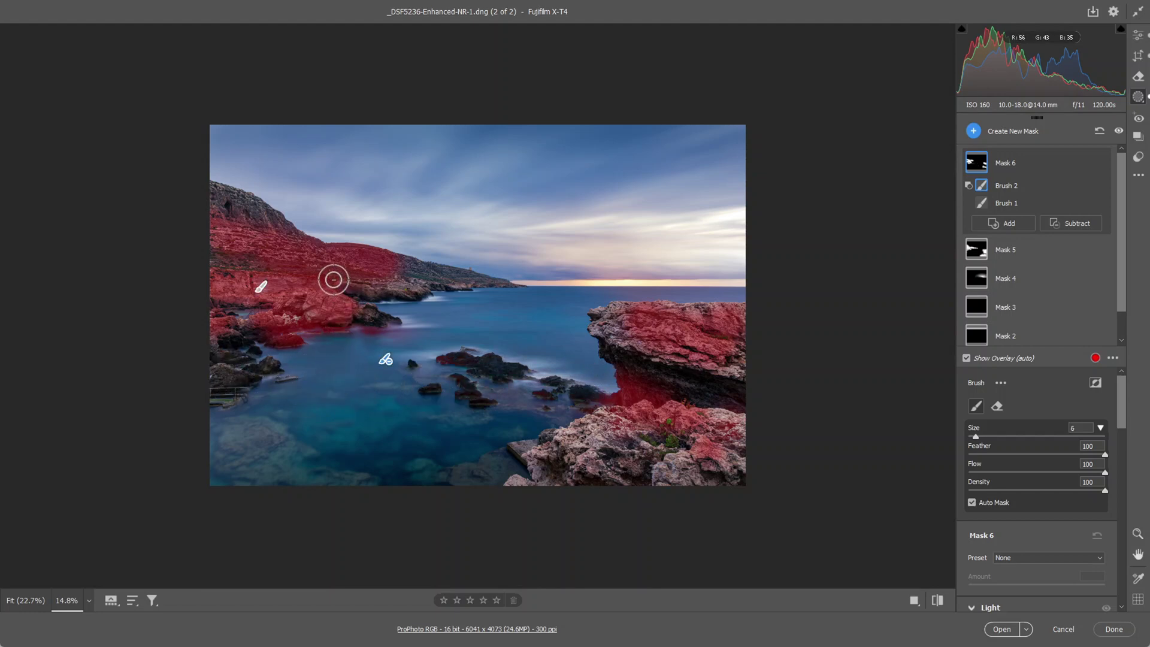
{"action": "left_click_drag", "start_coordinate": [339, 272], "coordinate": [293, 268]}
{"action": "left_click_drag", "start_coordinate": [353, 276], "coordinate": [343, 273]}
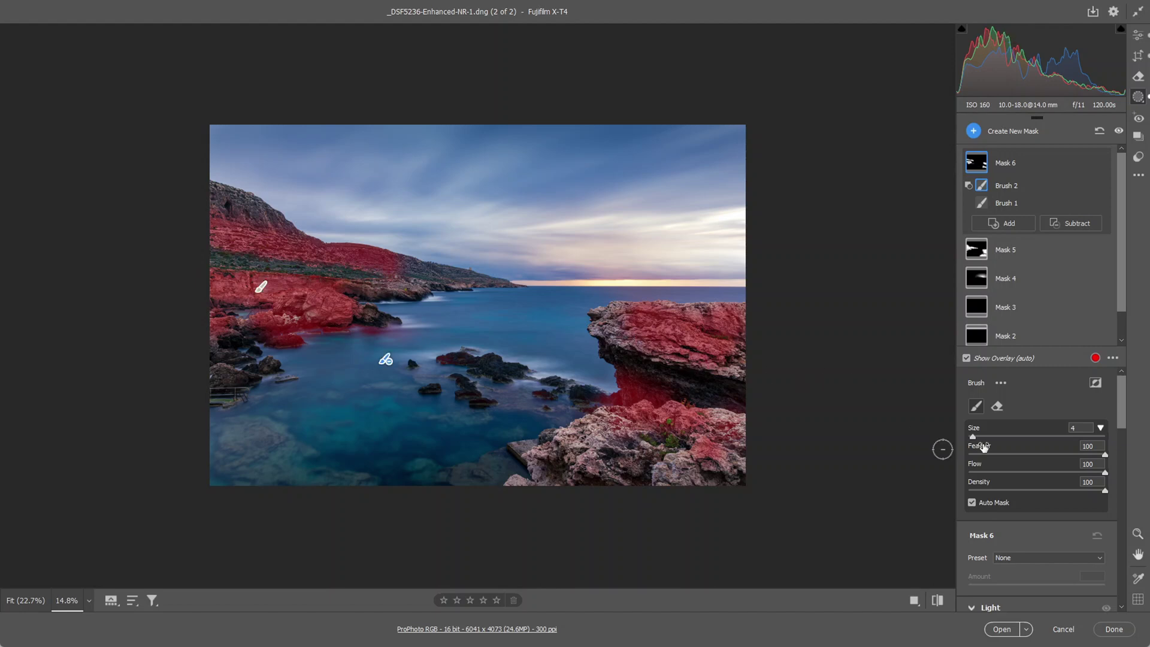
{"action": "scroll", "coordinate": [1001, 449], "scroll_direction": "down", "scroll_amount": 3}
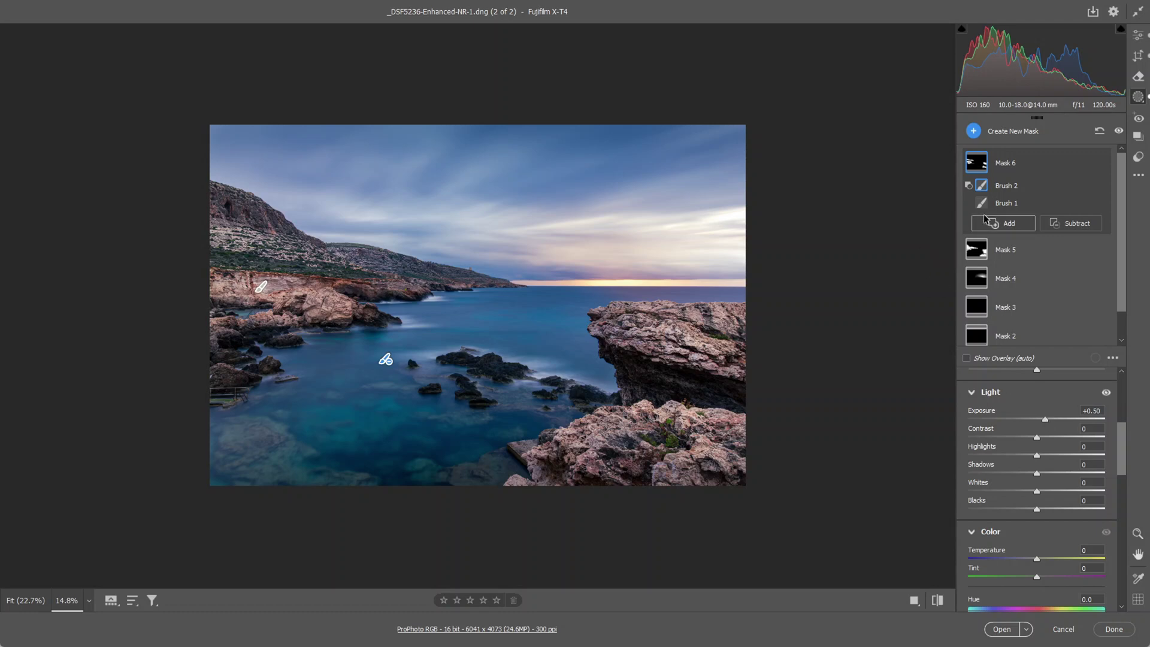
{"action": "left_click", "coordinate": [975, 132]}
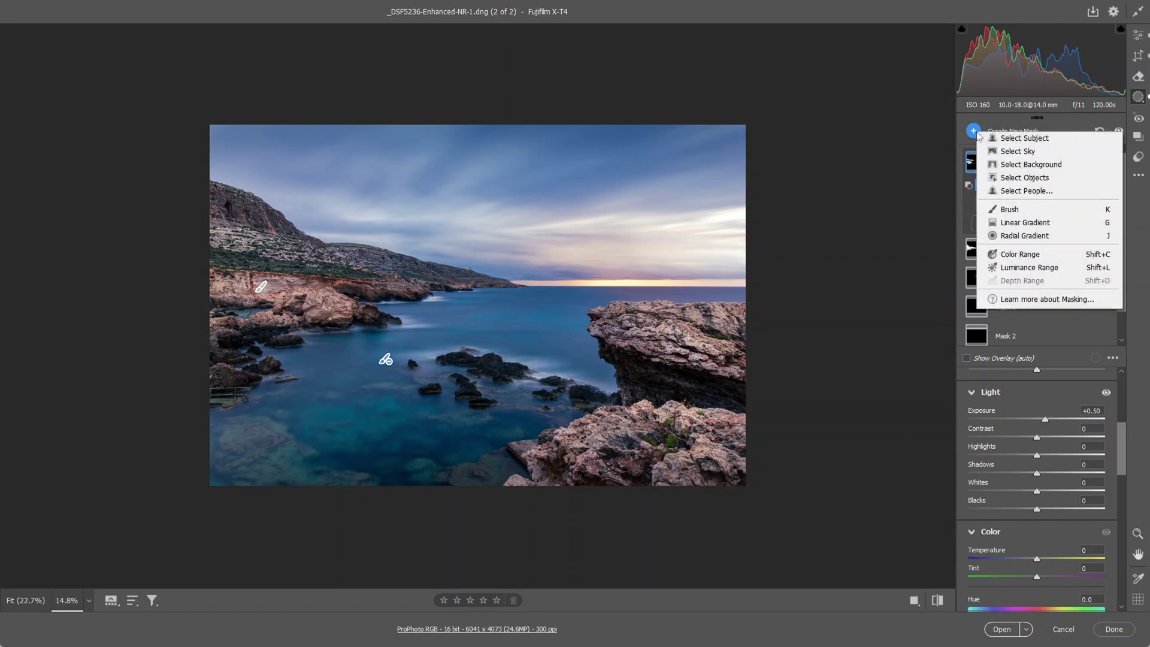
Draw a radial gradient around the horizon glow, then shift it left and widen it rightward
{"action": "left_click", "coordinate": [1011, 239]}
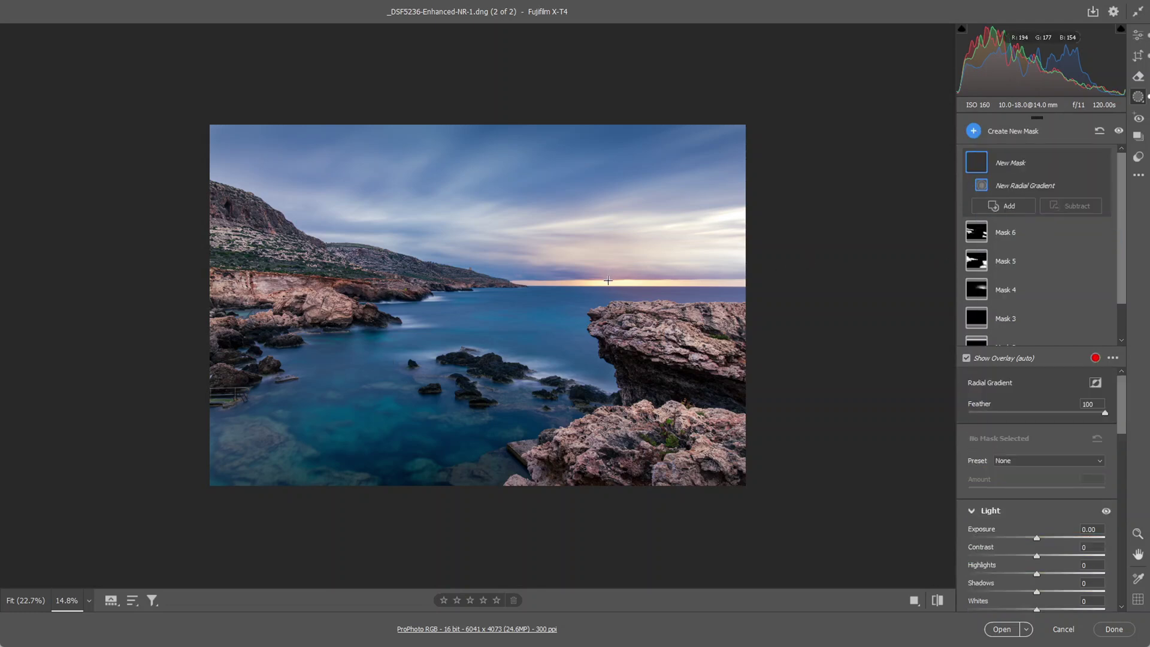
{"action": "left_click_drag", "start_coordinate": [615, 281], "coordinate": [733, 350]}
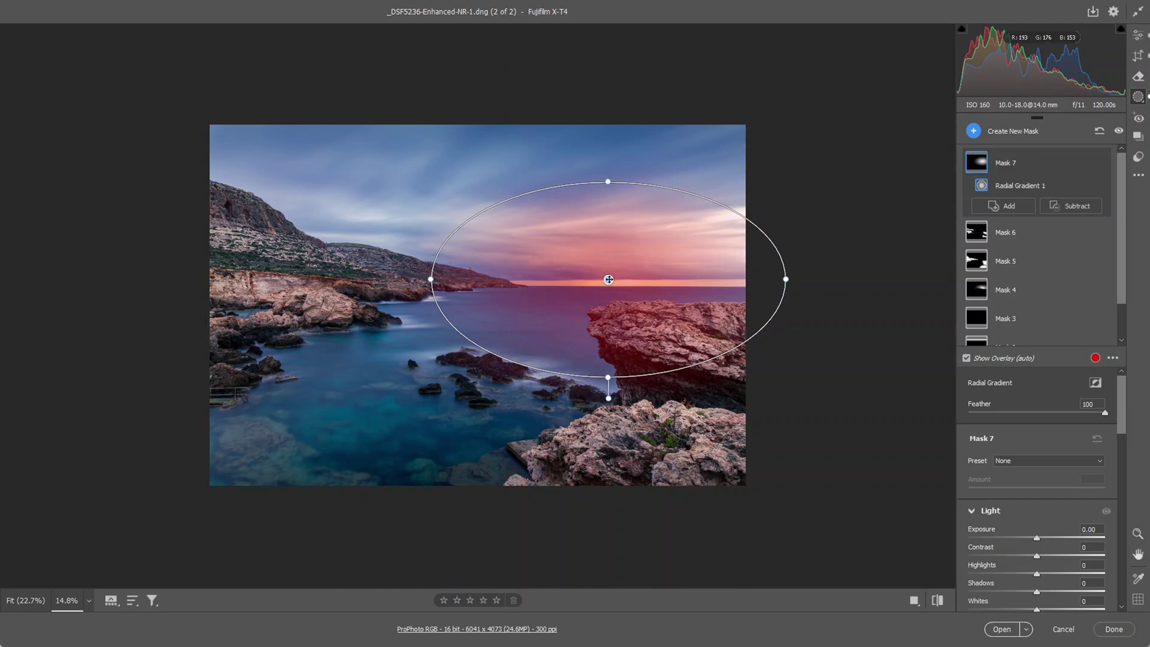
{"action": "left_click_drag", "start_coordinate": [608, 279], "coordinate": [593, 279]}
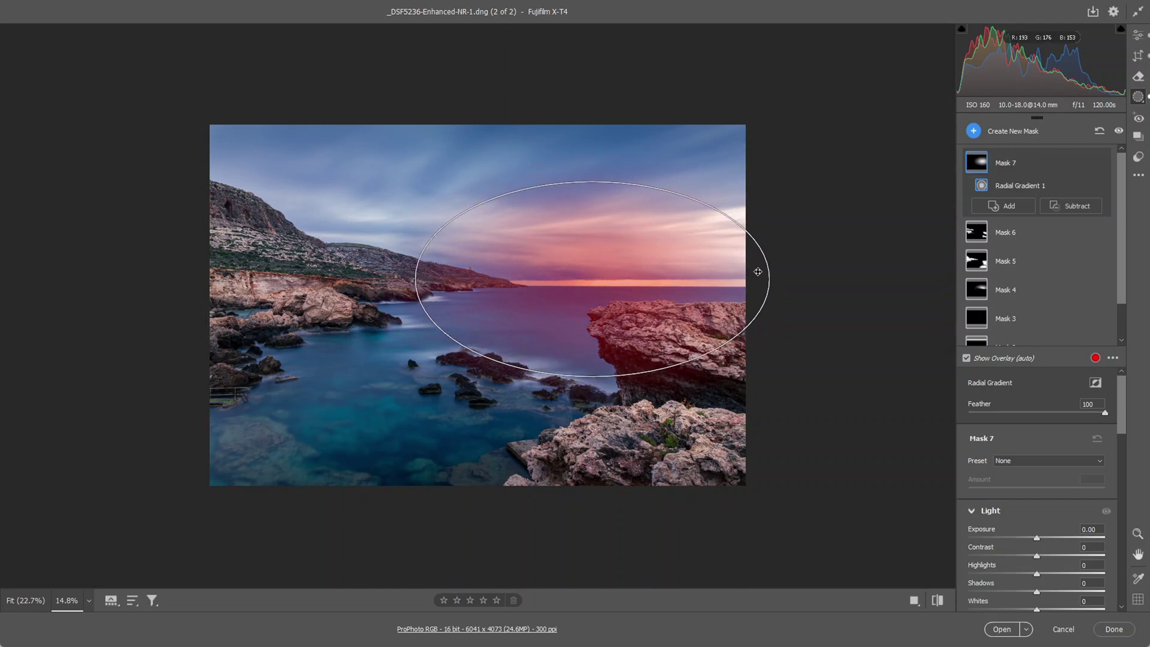
{"action": "left_click_drag", "start_coordinate": [769, 279], "coordinate": [790, 278]}
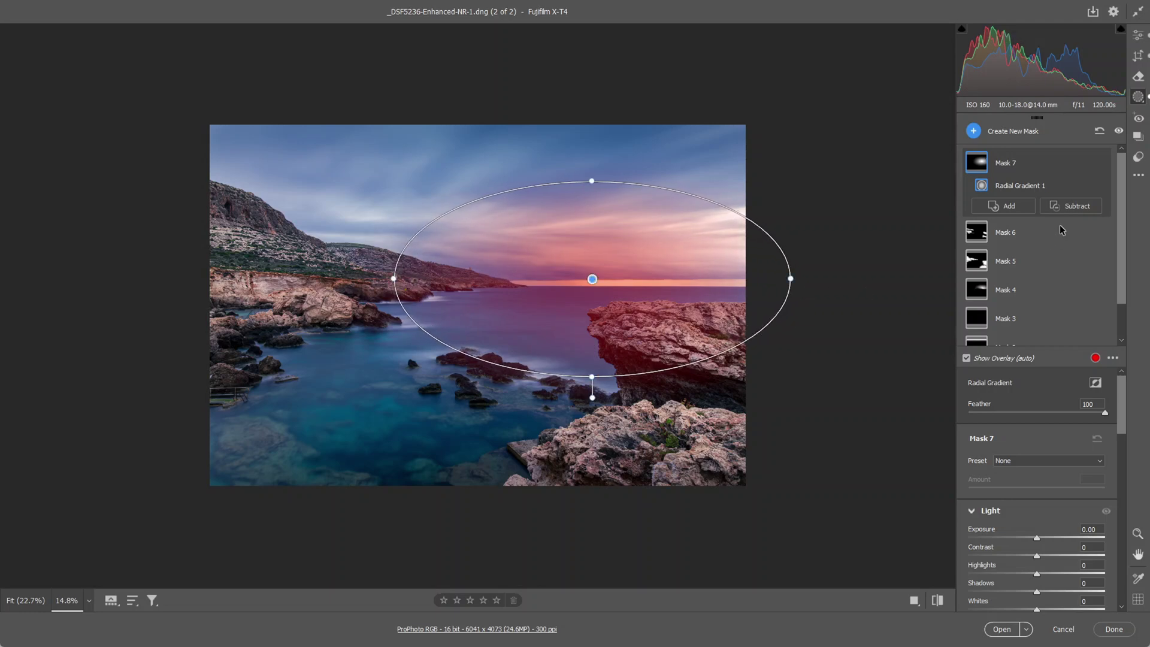
Subtract a brush area from the horizon gradient mask, painting out the right-hand rock edge
{"action": "left_click", "coordinate": [1077, 208]}
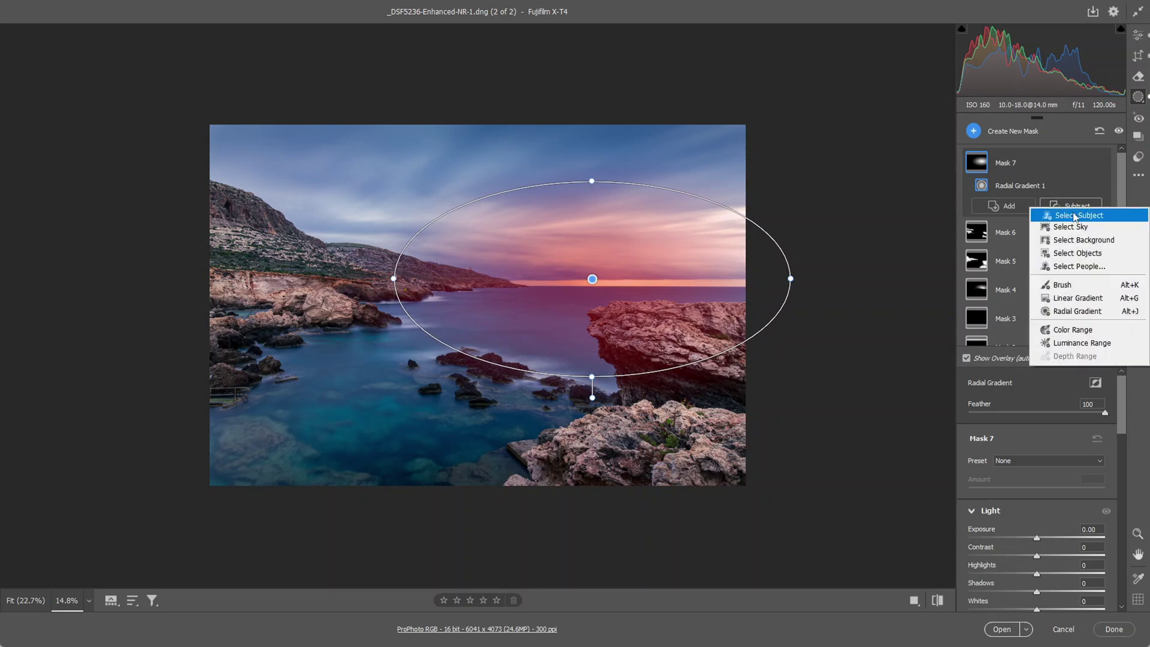
{"action": "left_click", "coordinate": [1064, 288]}
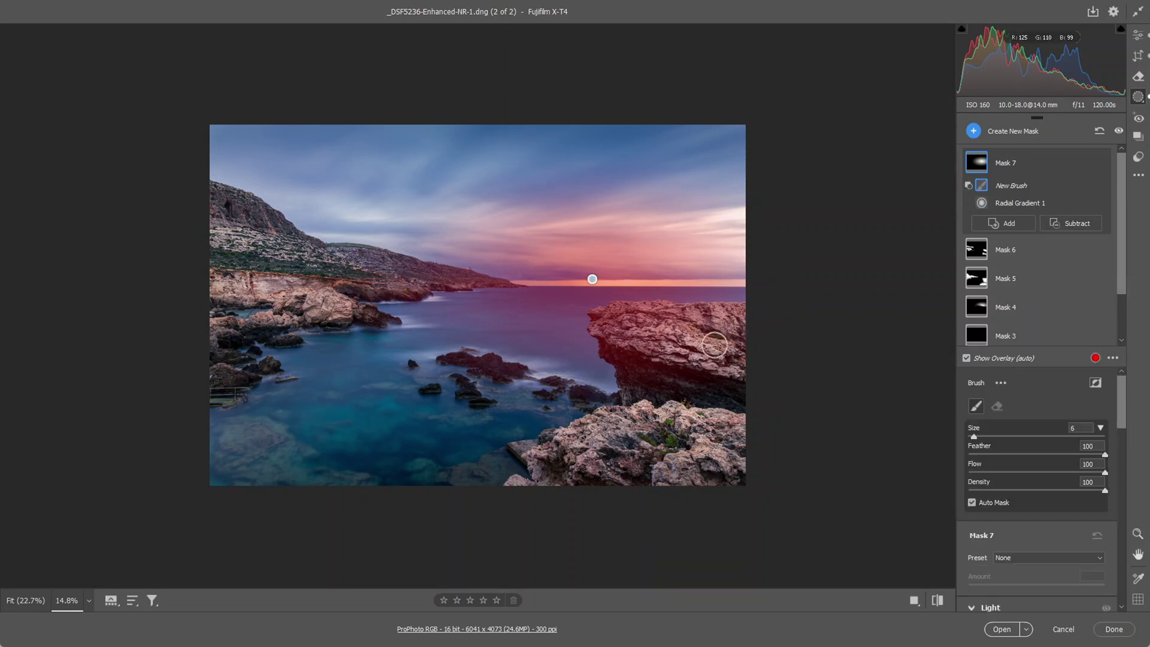
{"action": "key", "text": "bracketright"}
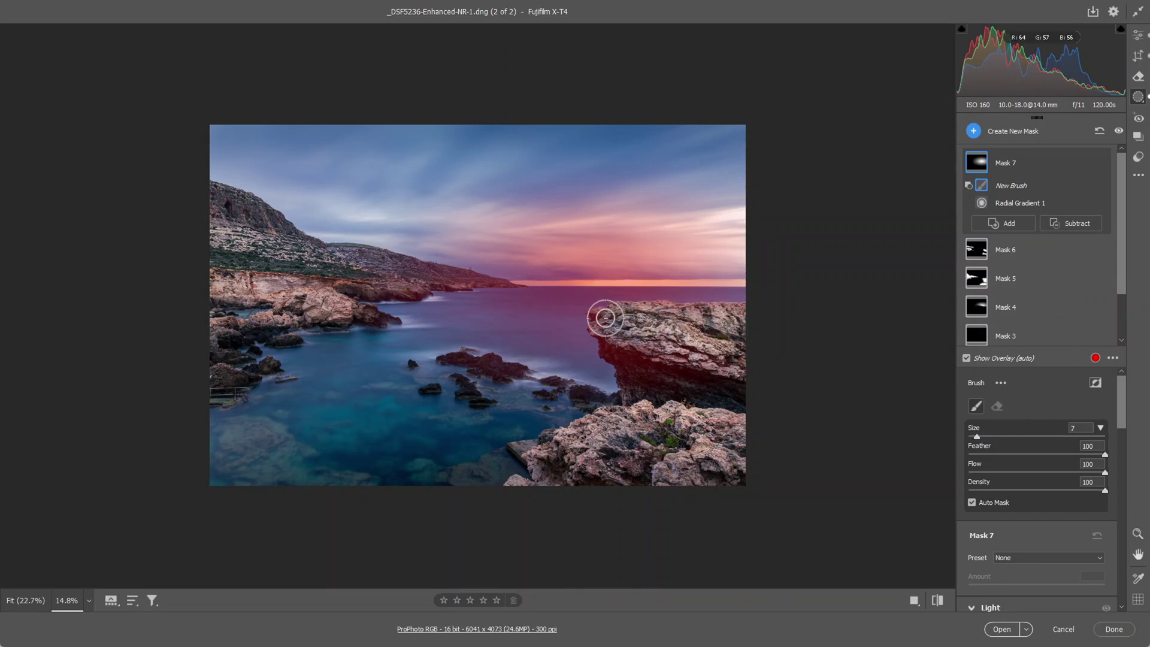
{"action": "left_click_drag", "start_coordinate": [612, 324], "coordinate": [596, 314]}
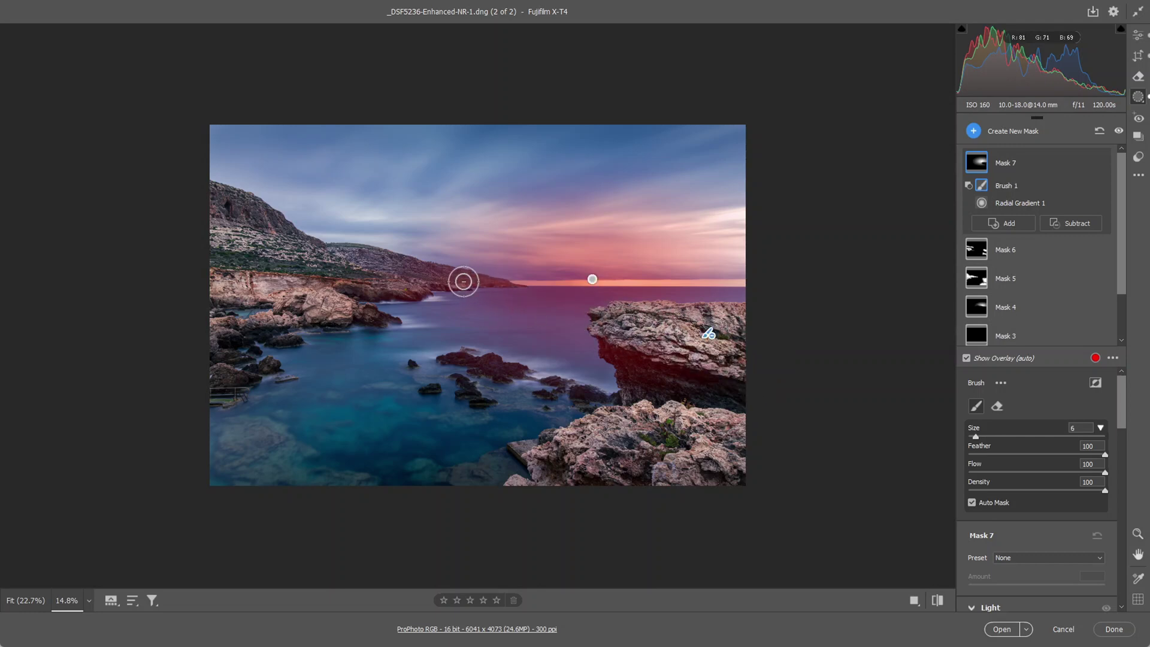
{"action": "key", "text": "bracketleft"}
{"action": "key", "text": "bracketleft"}
{"action": "key", "text": "bracketleft"}
{"action": "key", "text": "bracketleft"}
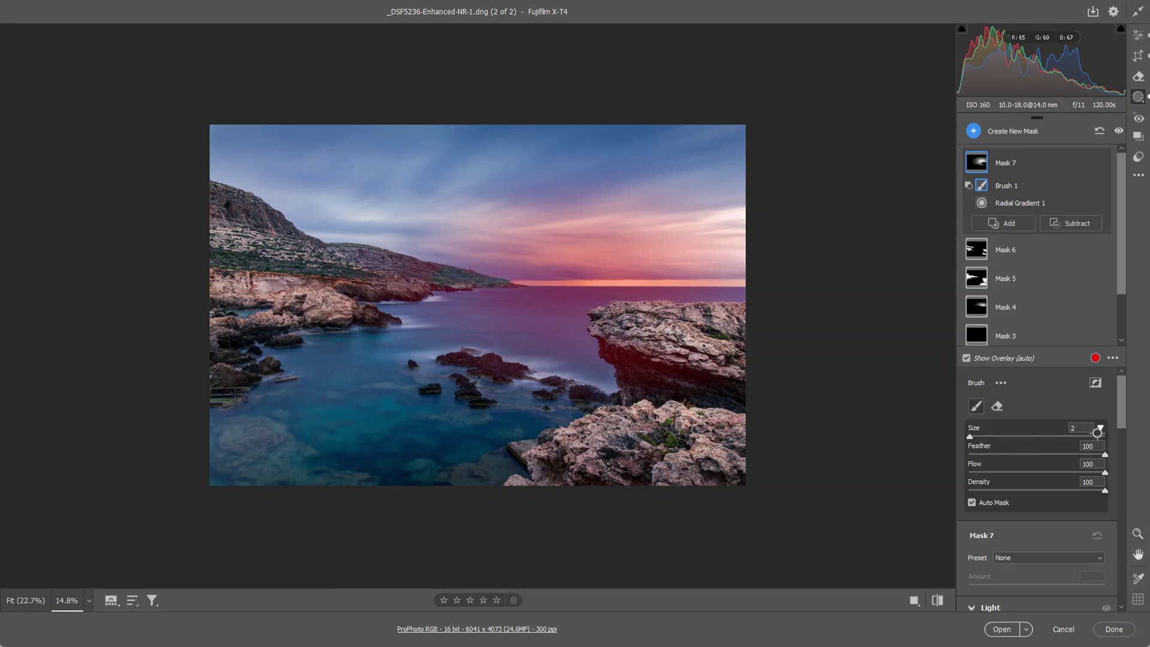
Raise the mask's Exposure to +0.05
{"action": "scroll", "coordinate": [1122, 410], "scroll_direction": "down", "scroll_amount": 4}
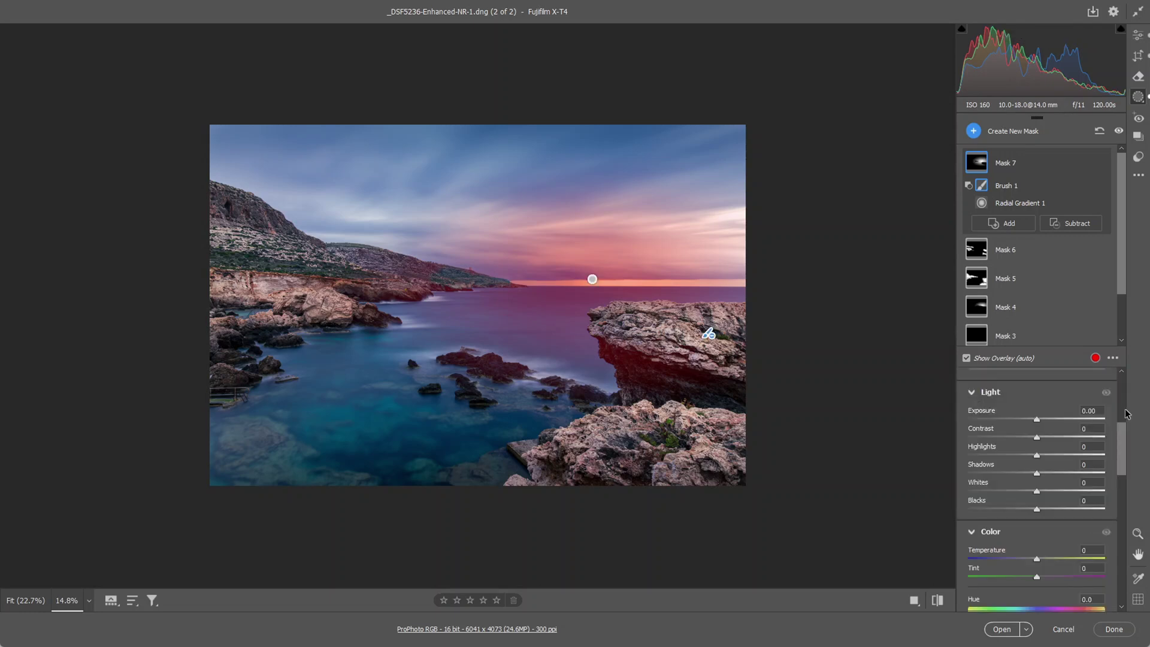
{"action": "left_click", "coordinate": [1037, 419]}
{"action": "left_click_drag", "start_coordinate": [1038, 421], "coordinate": [1040, 421]}
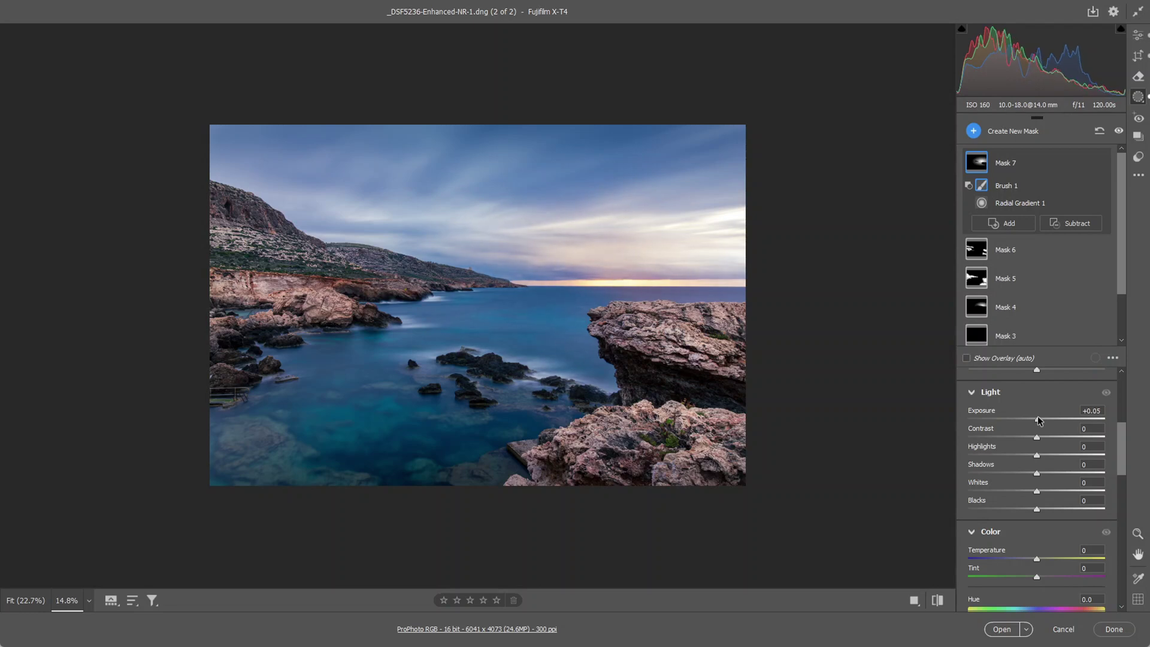
Draw a large new radial gradient (Mask 8) on the horizon, shifted slightly down, feathered at 100
{"action": "left_click", "coordinate": [973, 133]}
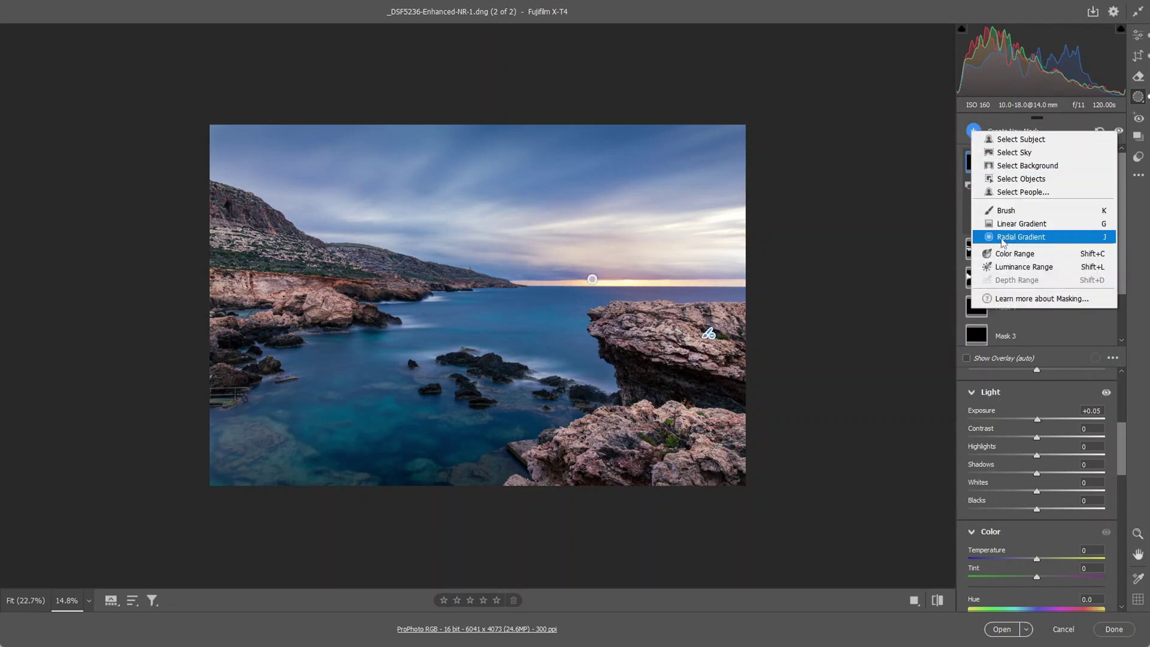
{"action": "left_click", "coordinate": [1003, 237]}
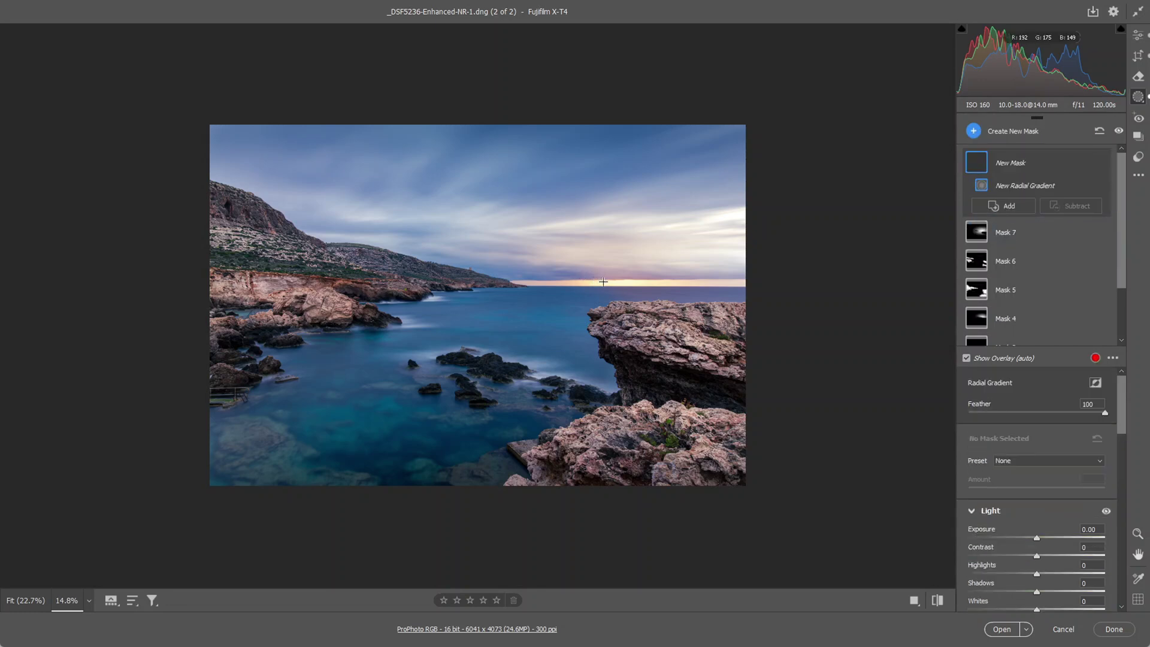
{"action": "left_click_drag", "start_coordinate": [570, 277], "coordinate": [772, 384]}
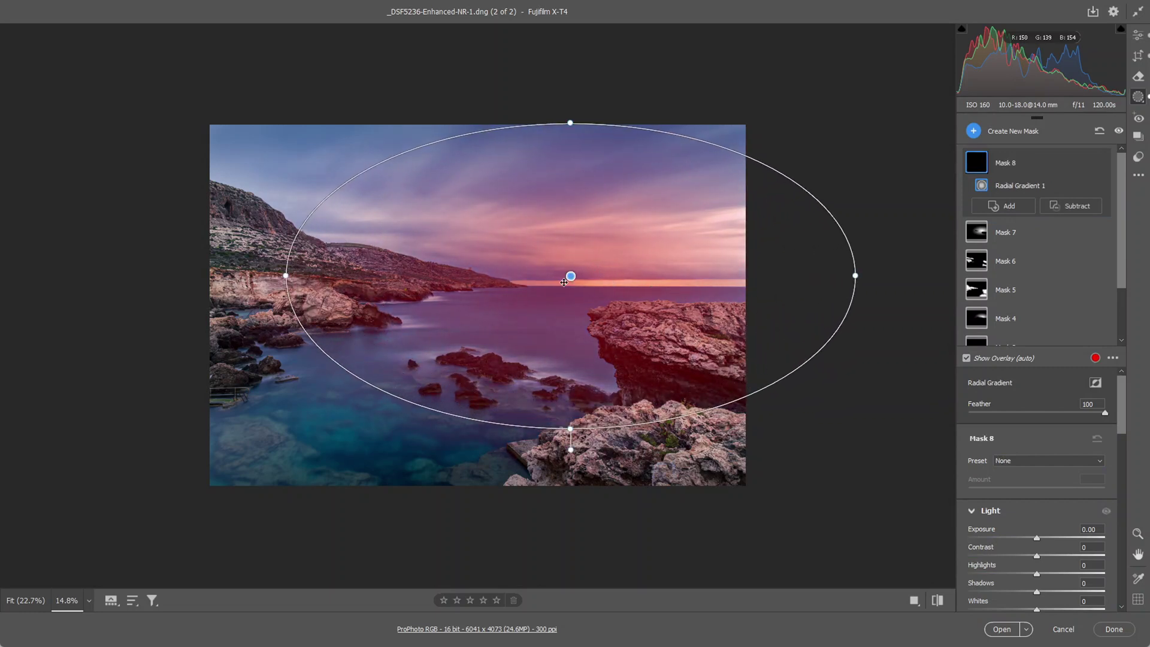
{"action": "left_click_drag", "start_coordinate": [564, 283], "coordinate": [606, 283]}
{"action": "left_click_drag", "start_coordinate": [609, 133], "coordinate": [607, 141]}
{"action": "left_click_drag", "start_coordinate": [894, 280], "coordinate": [872, 281]}
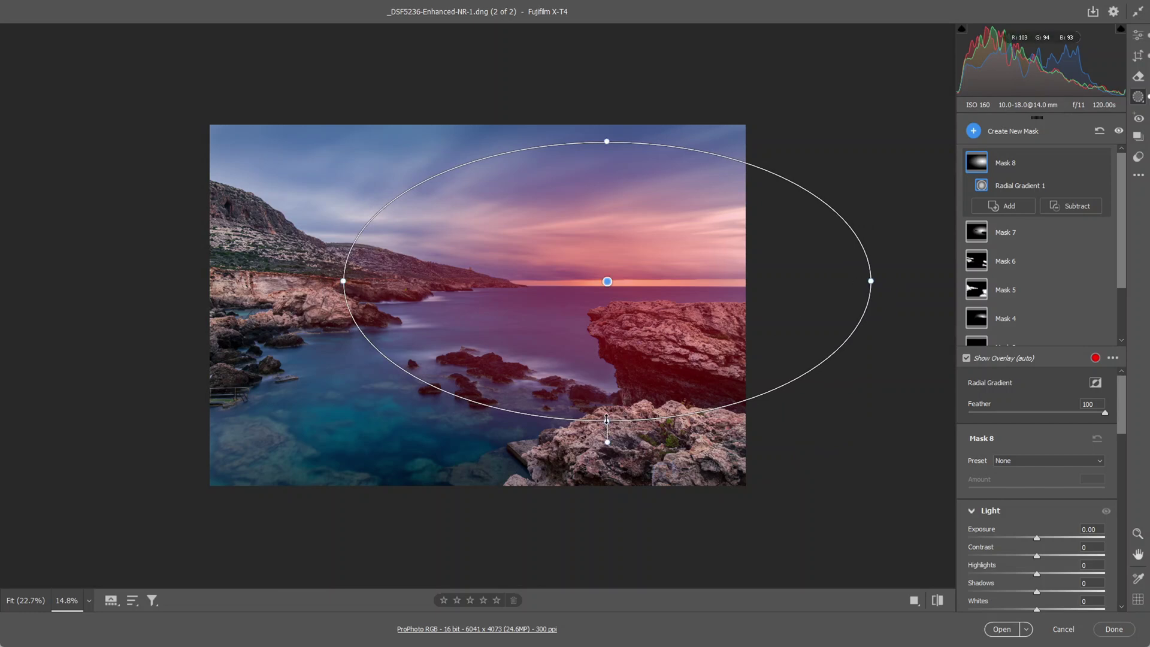
Invert Mask 8's radial gradient, widen and heighten the ellipse, and set Exposure to -0.45
{"action": "left_click", "coordinate": [1096, 384]}
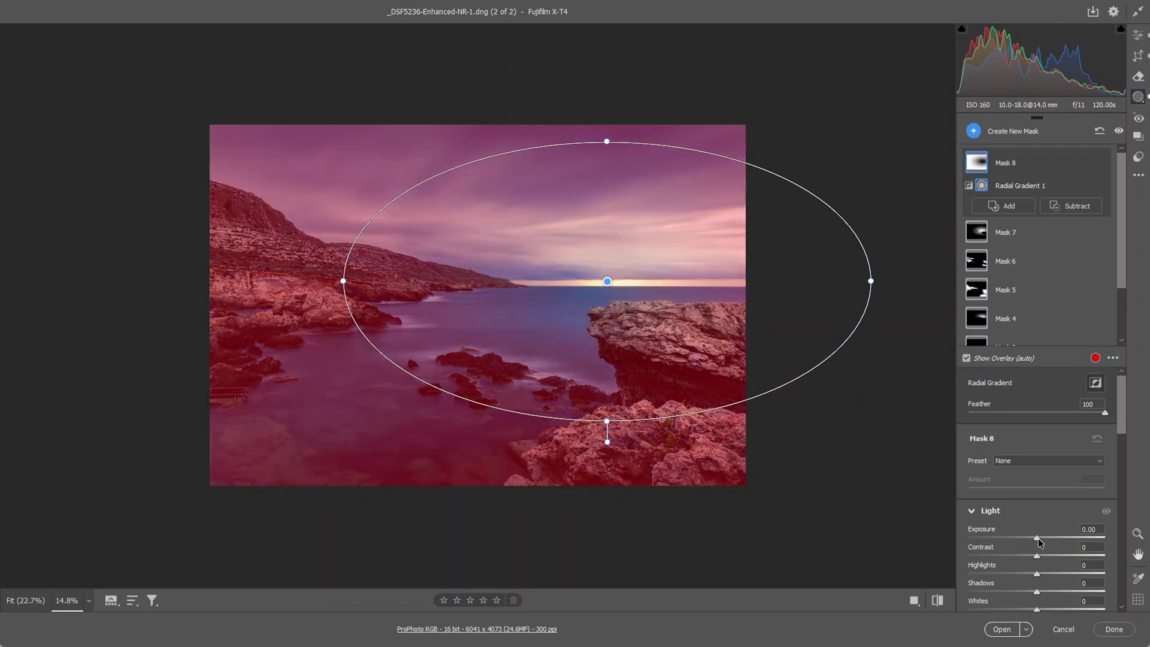
{"action": "left_click_drag", "start_coordinate": [1038, 541], "coordinate": [1036, 539]}
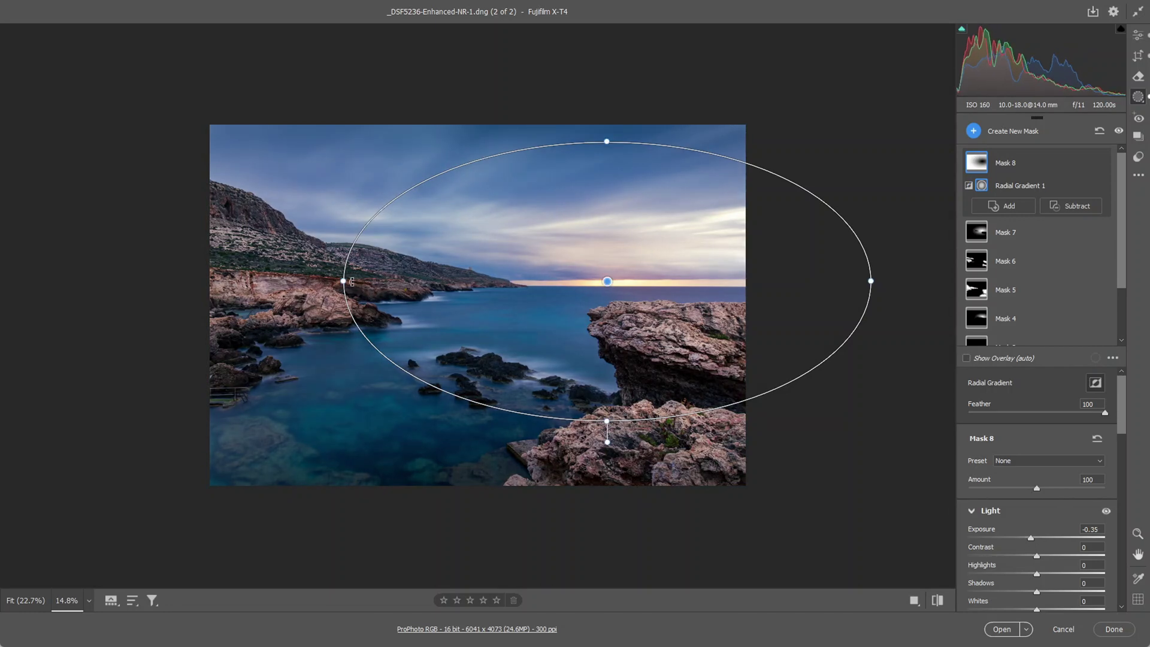
{"action": "left_click_drag", "start_coordinate": [351, 282], "coordinate": [335, 281]}
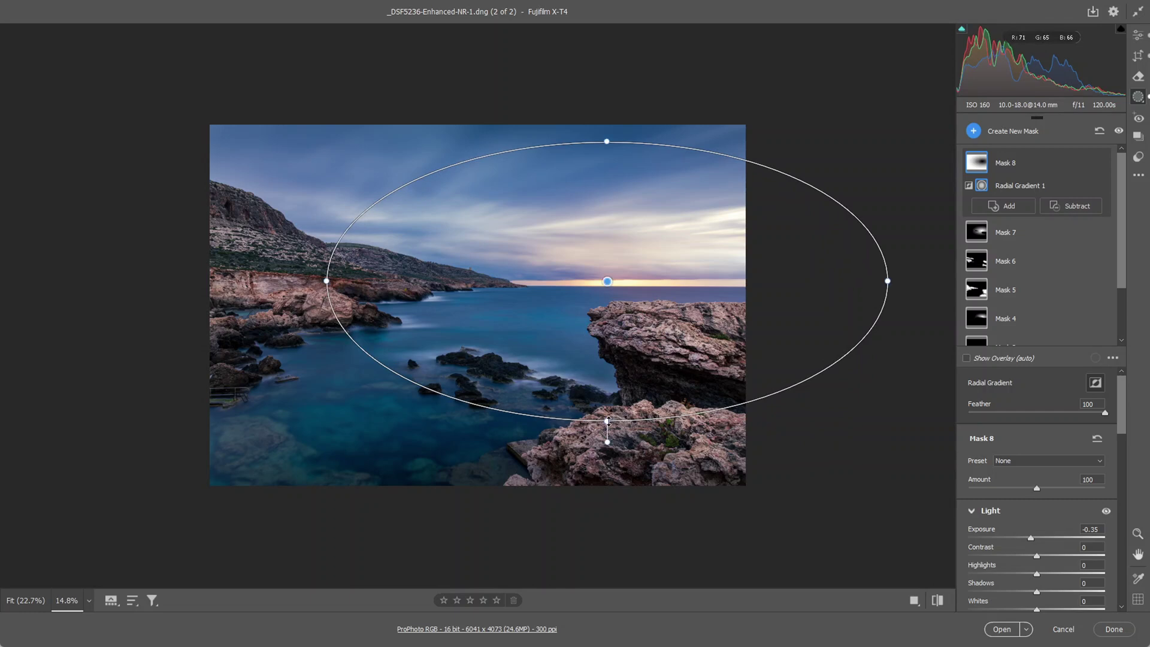
{"action": "left_click_drag", "start_coordinate": [607, 421], "coordinate": [609, 425]}
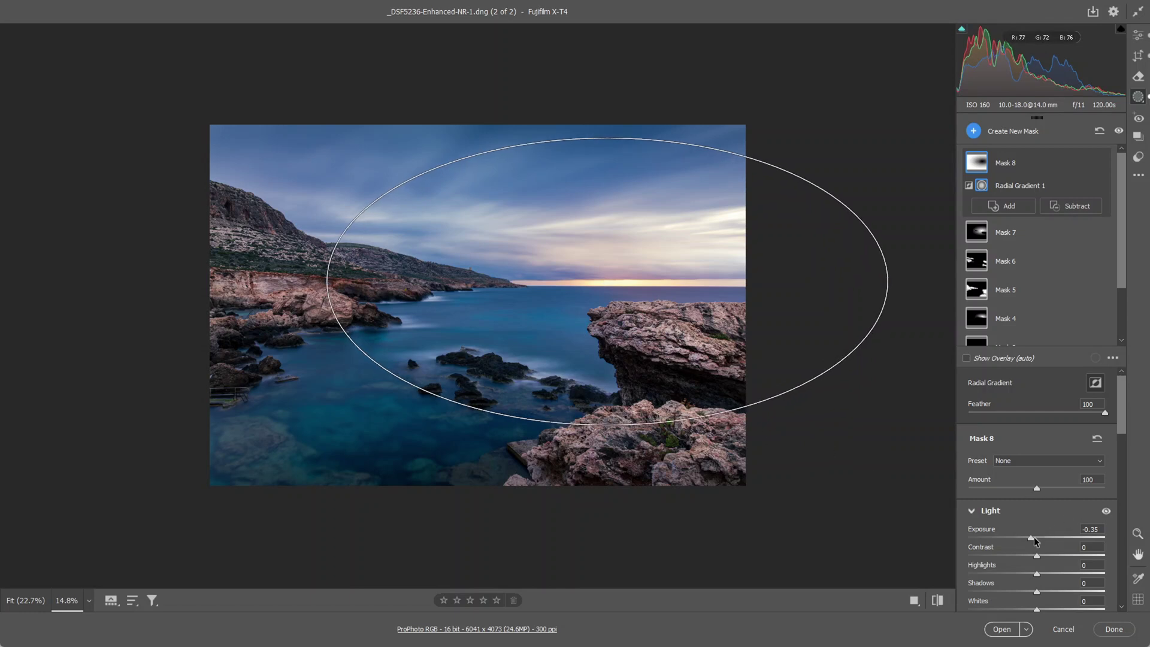
{"action": "left_click_drag", "start_coordinate": [1031, 536], "coordinate": [1026, 536]}
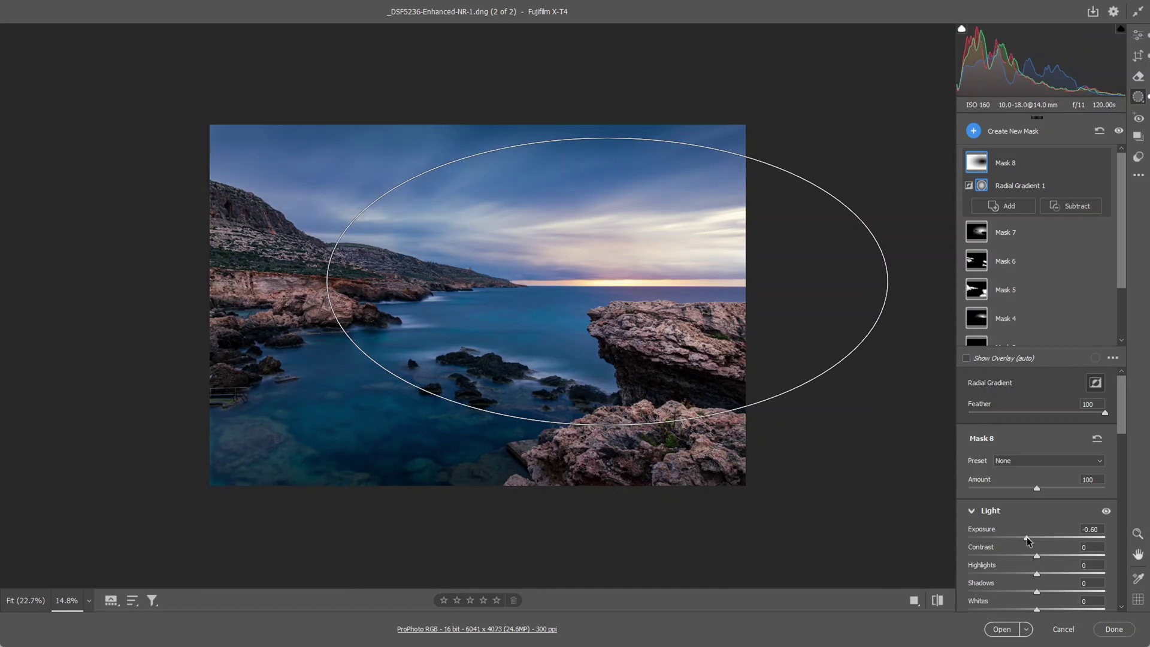
{"action": "left_click_drag", "start_coordinate": [1027, 537], "coordinate": [1027, 536]}
{"action": "left_click_drag", "start_coordinate": [1027, 537], "coordinate": [1029, 537]}
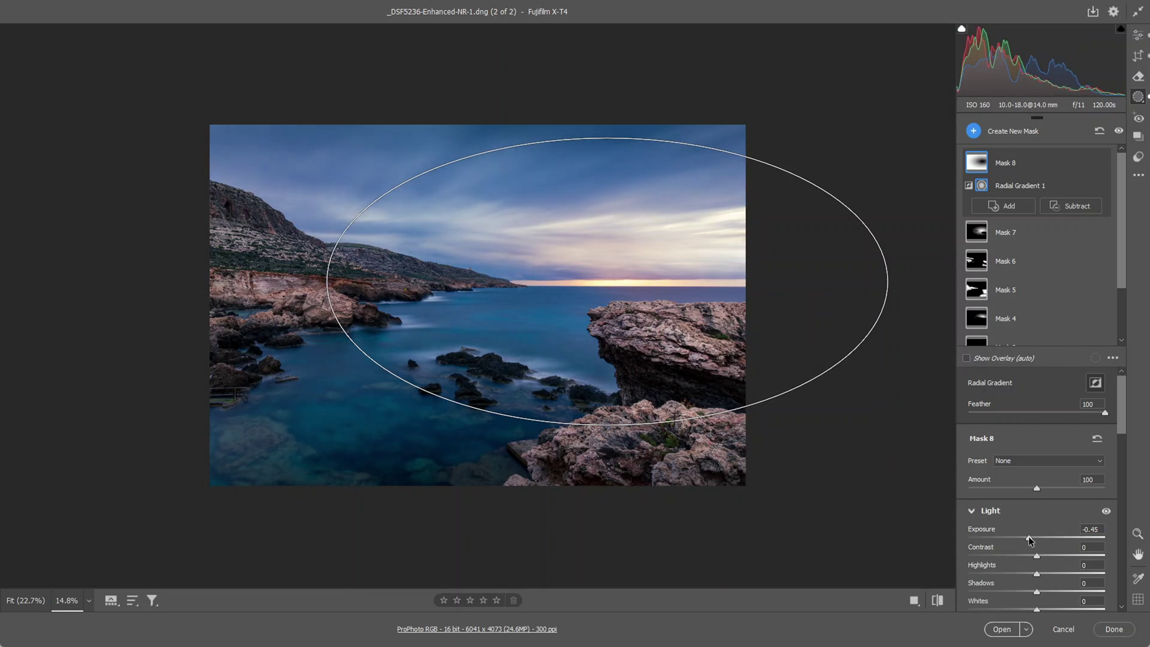
Return to the main Edit settings and compare the seascape before and after edits
{"action": "left_click", "coordinate": [1137, 37]}
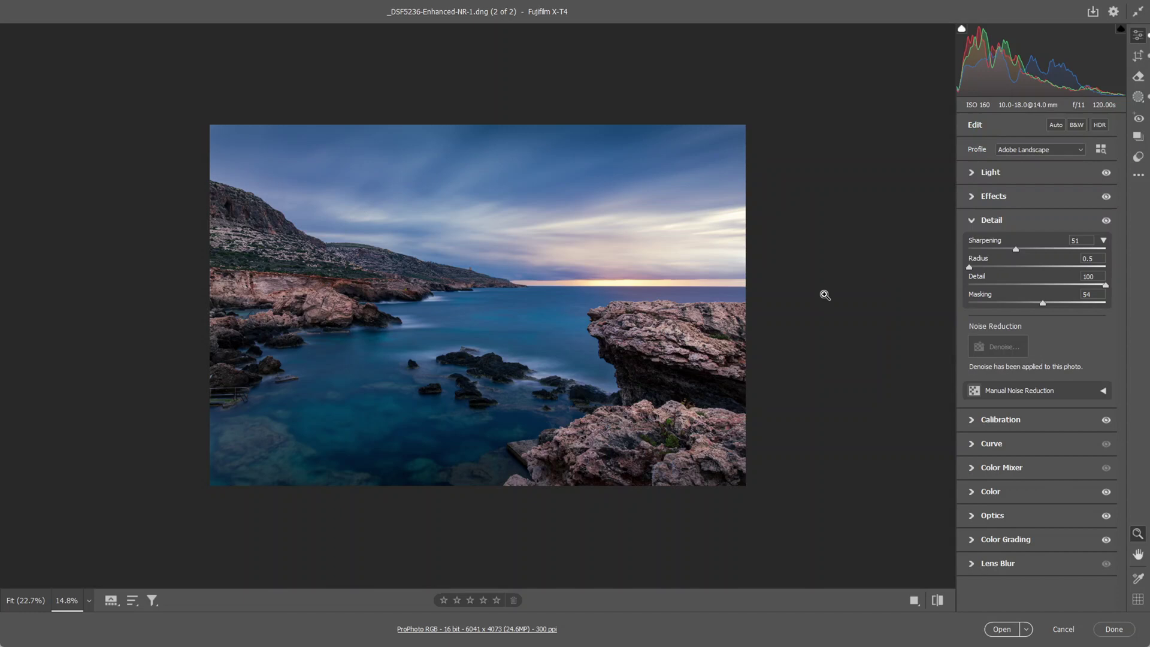
{"action": "key", "text": "ctrl+shift+r"}
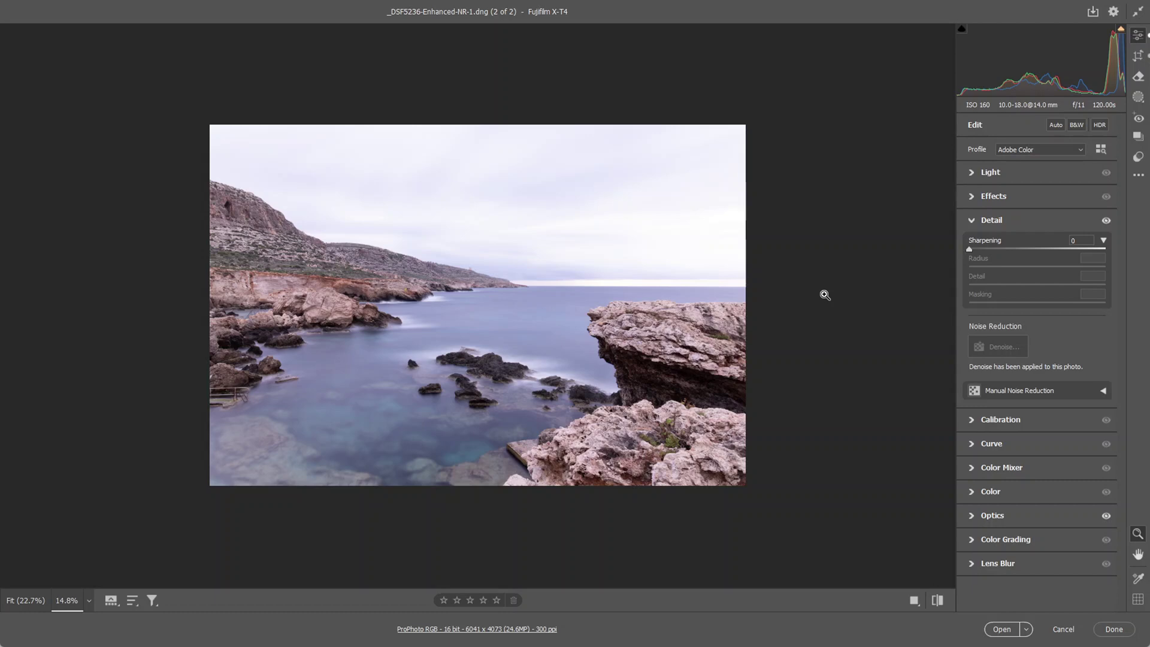
{"action": "key", "text": "ctrl+z"}
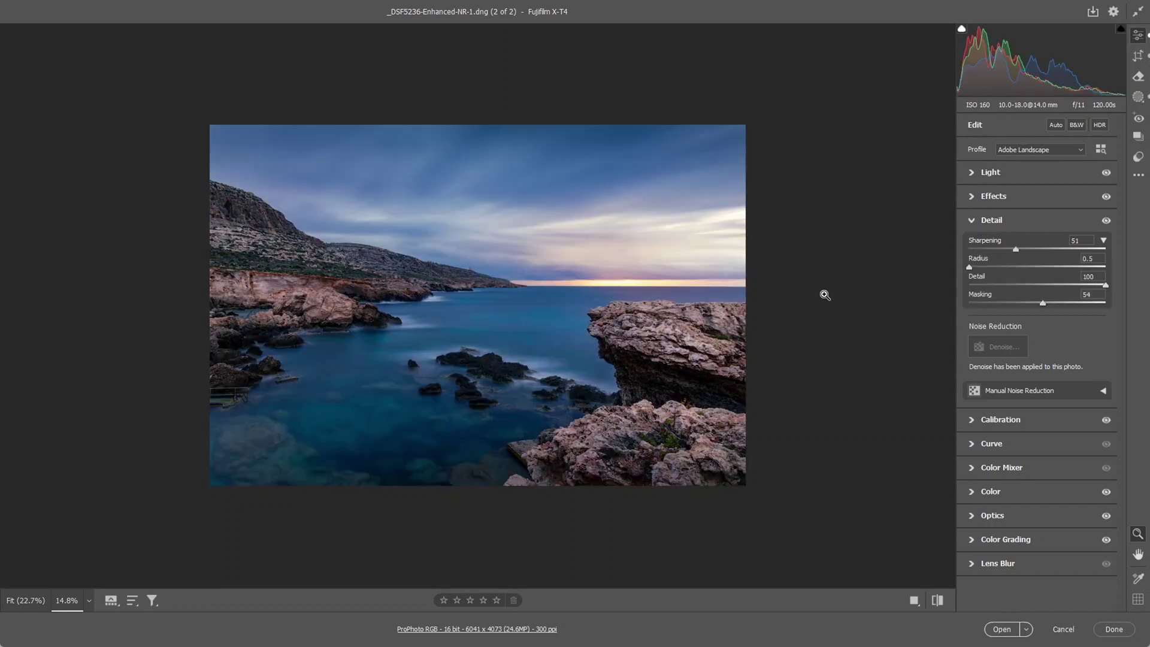